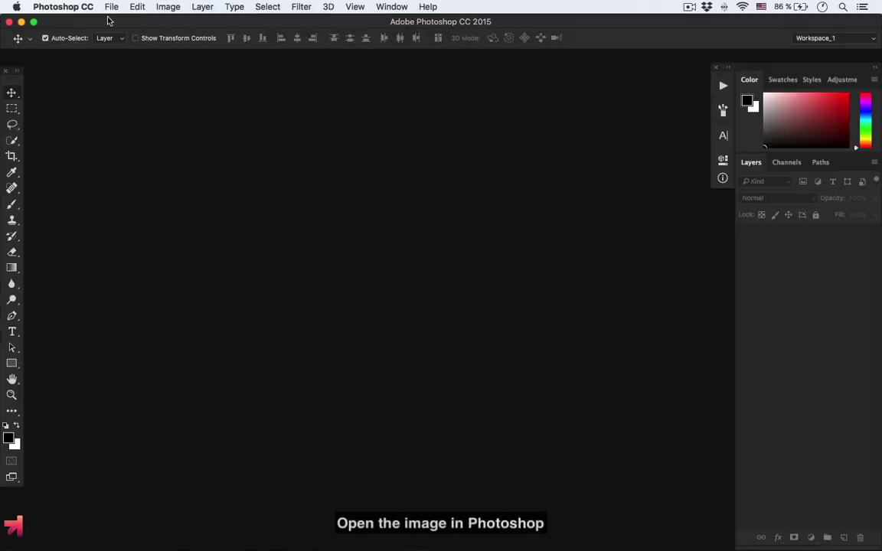
- Open Img_1.psd, the portrait of the man before the blue door, from the Animated Zombie folder
left_click(109, 7)
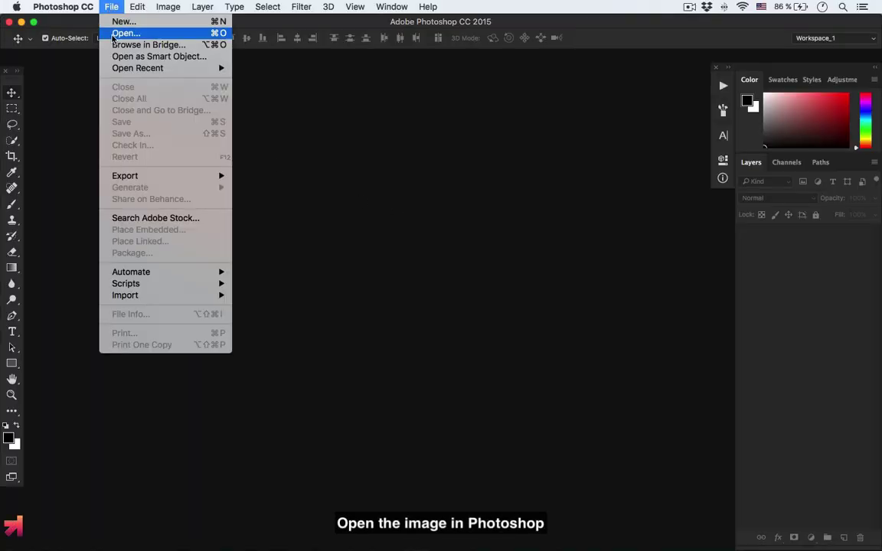
left_click(113, 33)
left_click(269, 157)
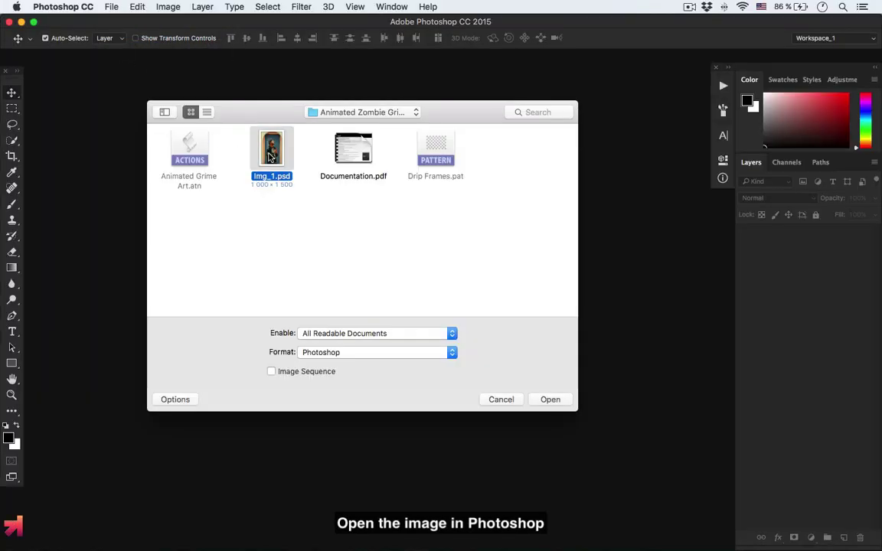
left_click(551, 399)
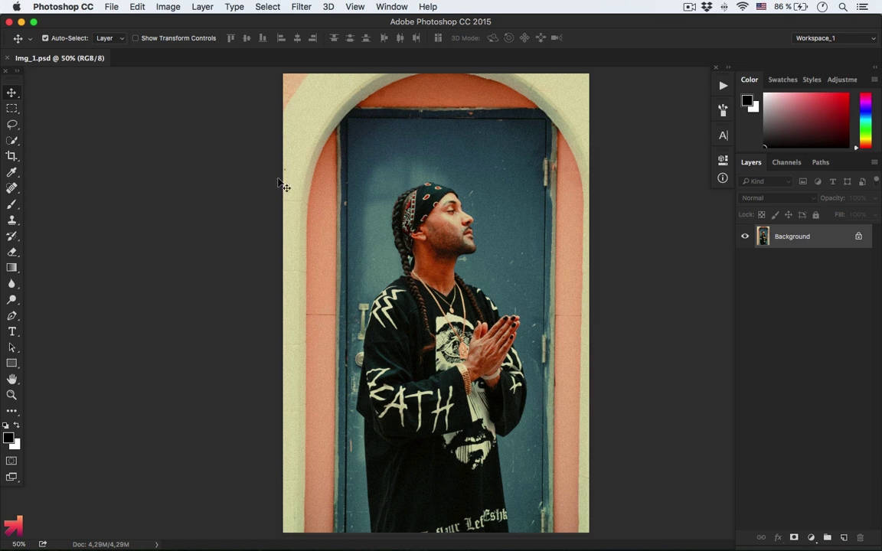
- Load Drip Frames.pat into the Patterns presets through the Preset Manager
left_click(138, 9)
mouse_move(151, 383)
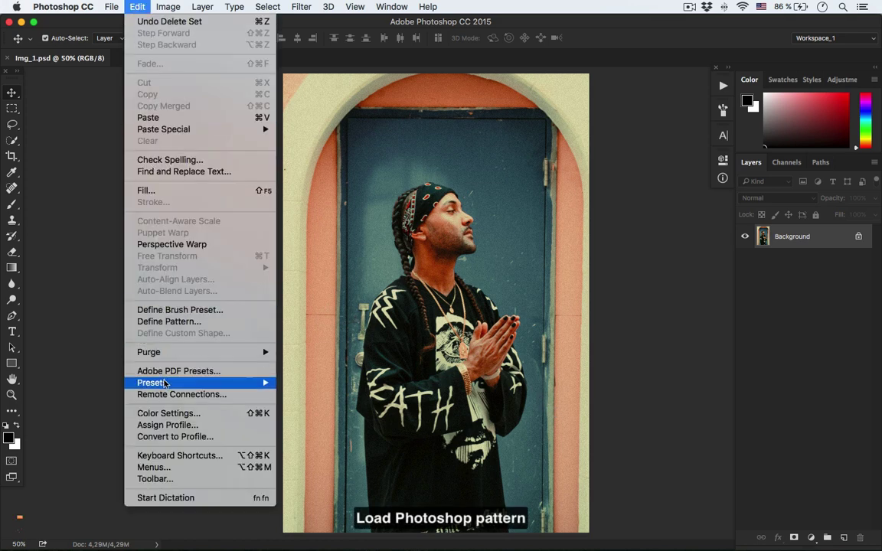
left_click(322, 383)
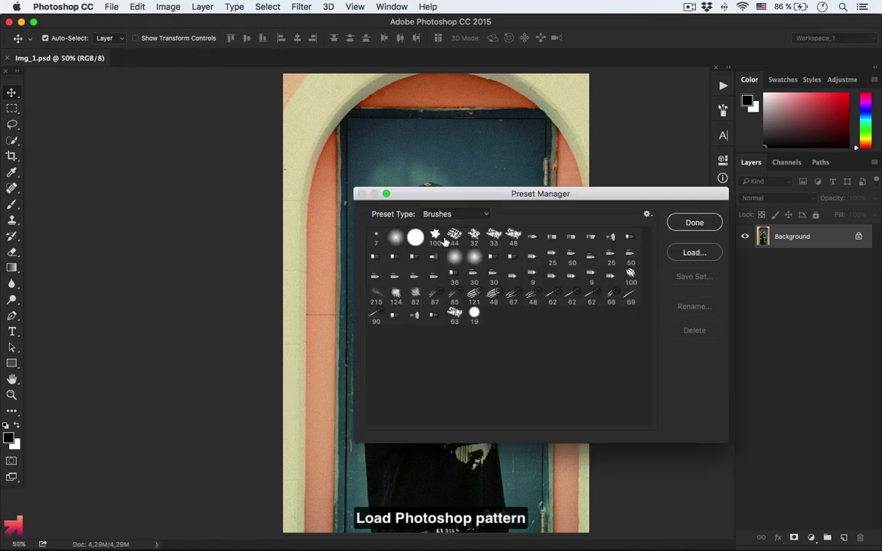
left_click(451, 214)
left_click(445, 254)
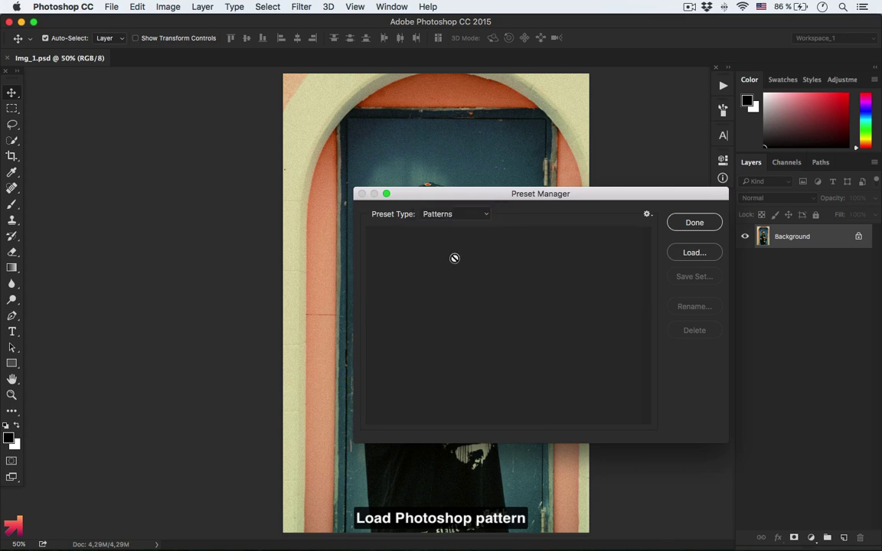
left_click(694, 253)
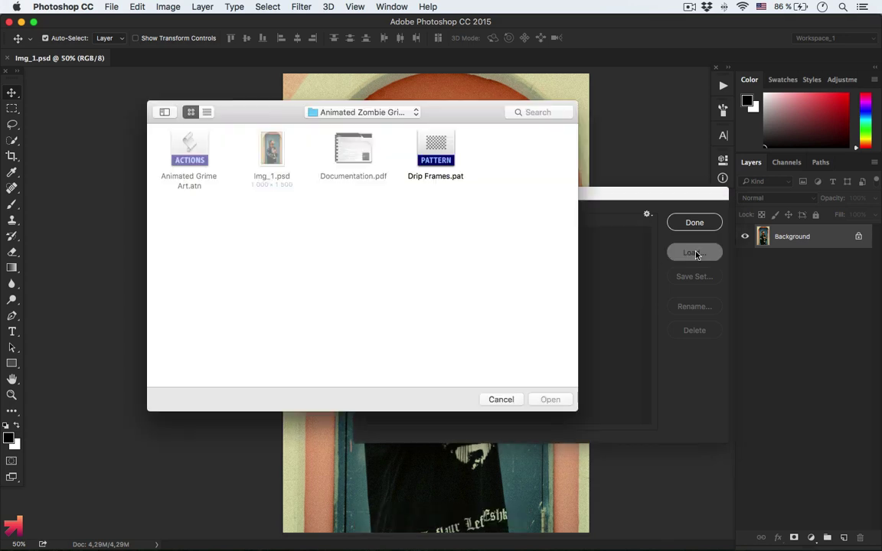
left_click(426, 154)
left_click(547, 399)
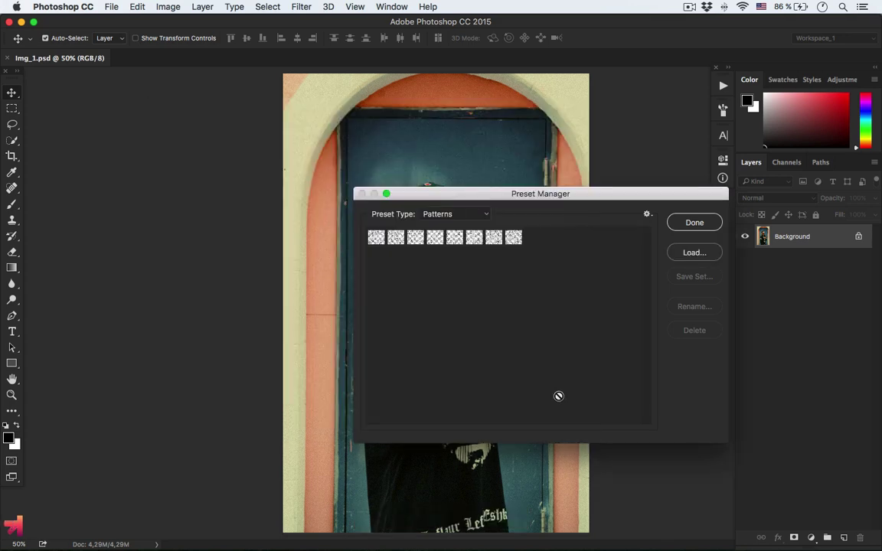
left_click(679, 222)
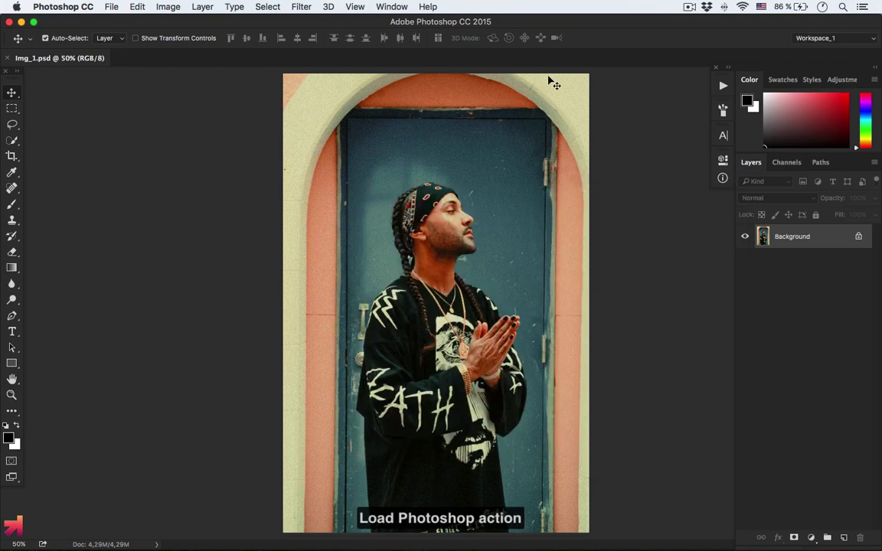
- Load the Animated Grime Art.atn action set and select its Grime Action 1500px
left_click(392, 7)
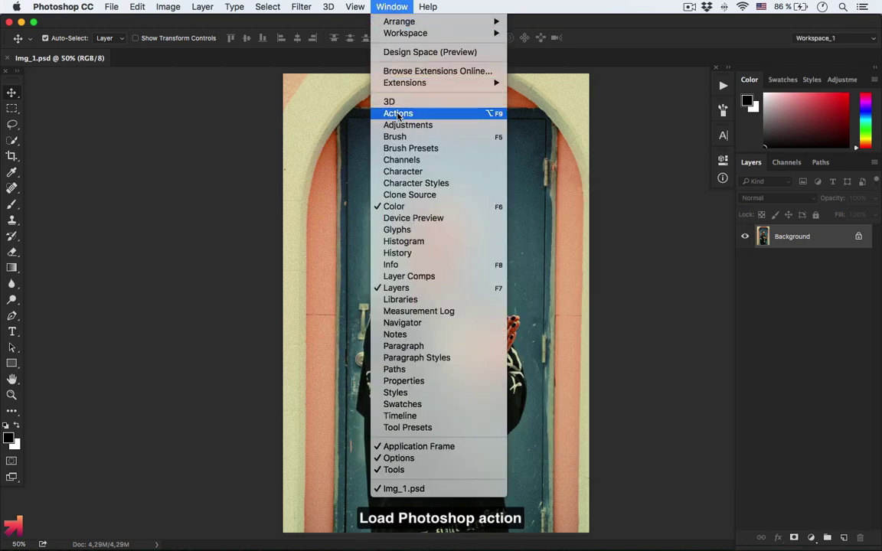
left_click(398, 115)
left_click(703, 81)
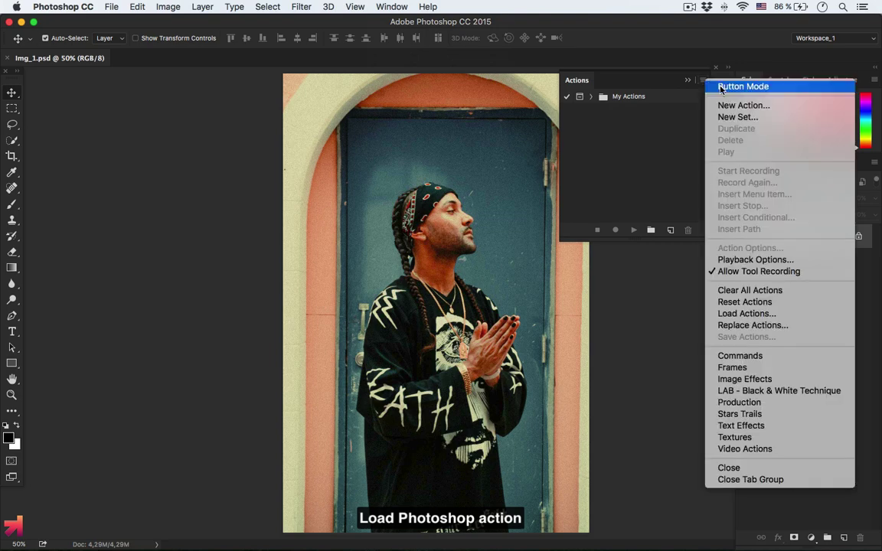
left_click(743, 312)
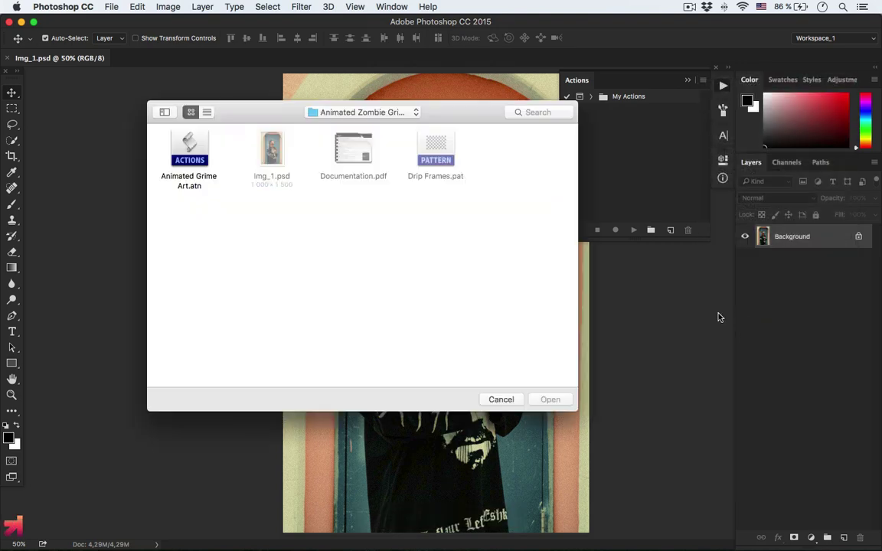
left_click(198, 158)
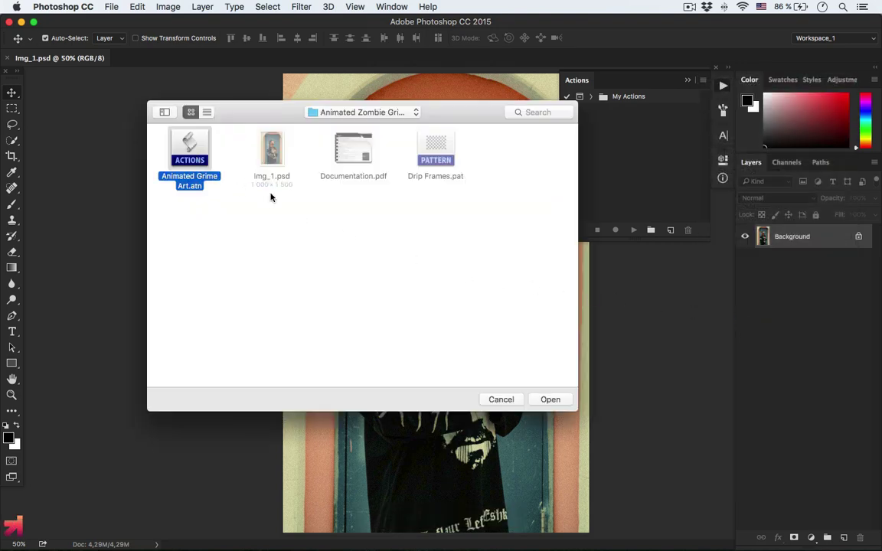
left_click(551, 399)
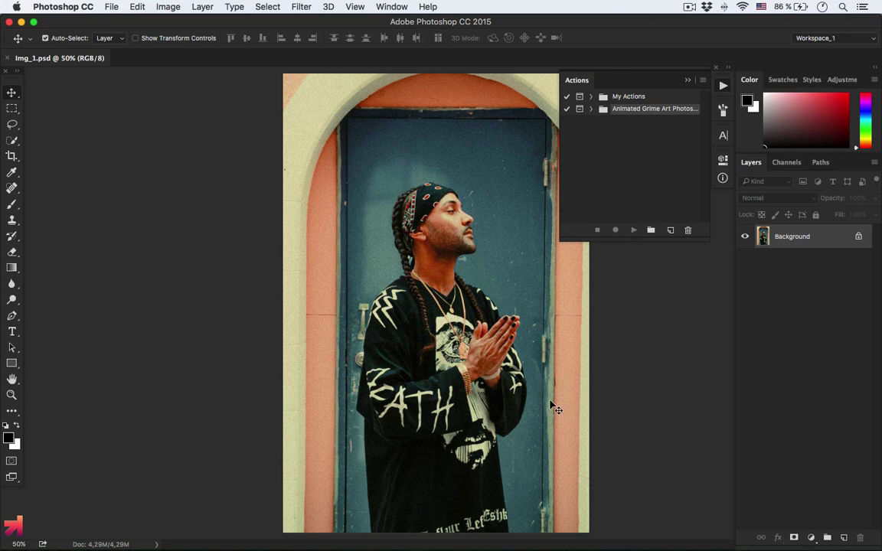
left_click(590, 109)
left_click(627, 121)
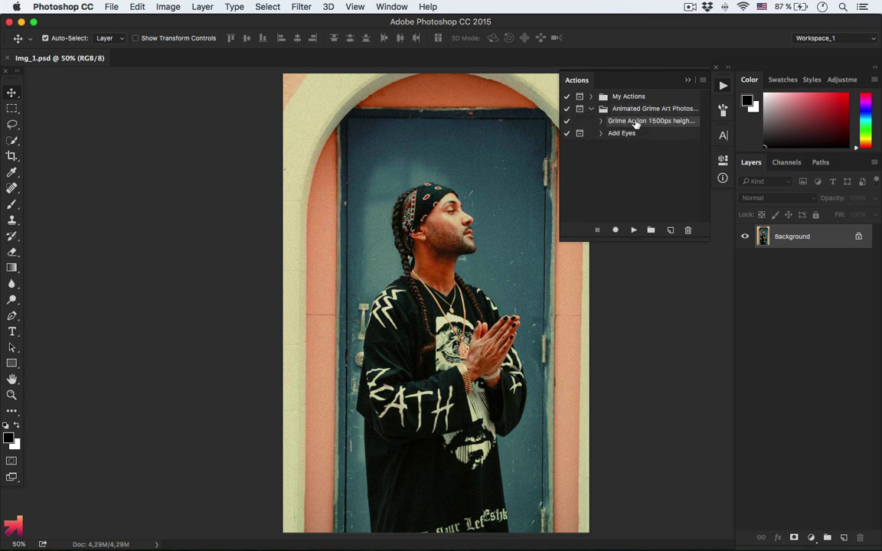
left_click(688, 81)
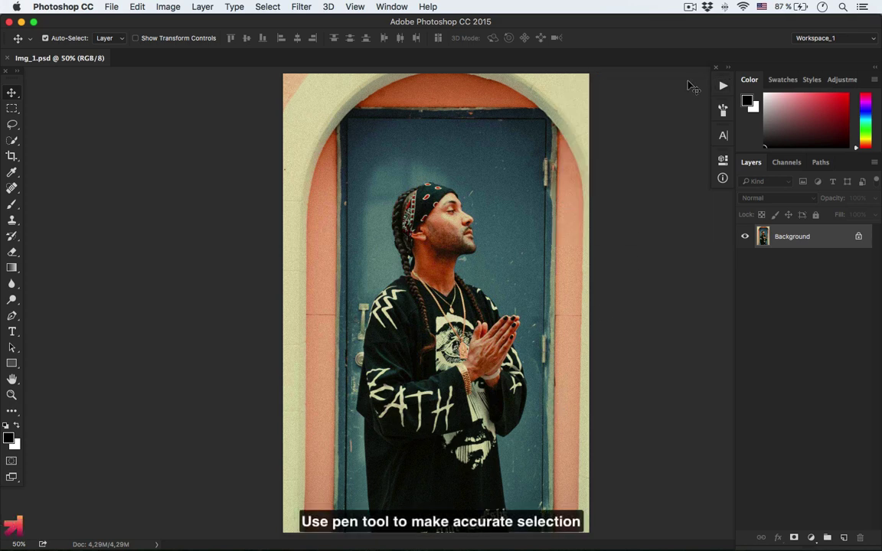
- Trace a Pen path around the man's face and visible skin at 100% zoom
left_click(13, 315)
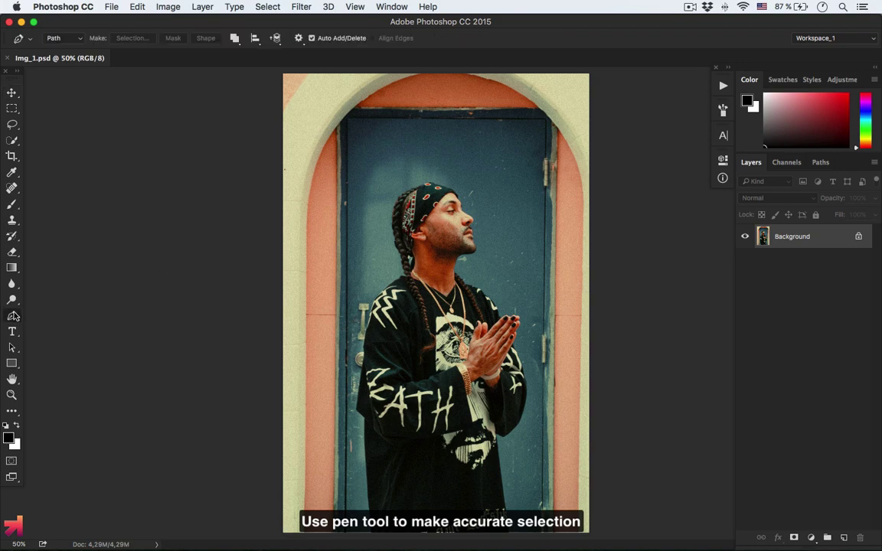
key("ctrl+plus")
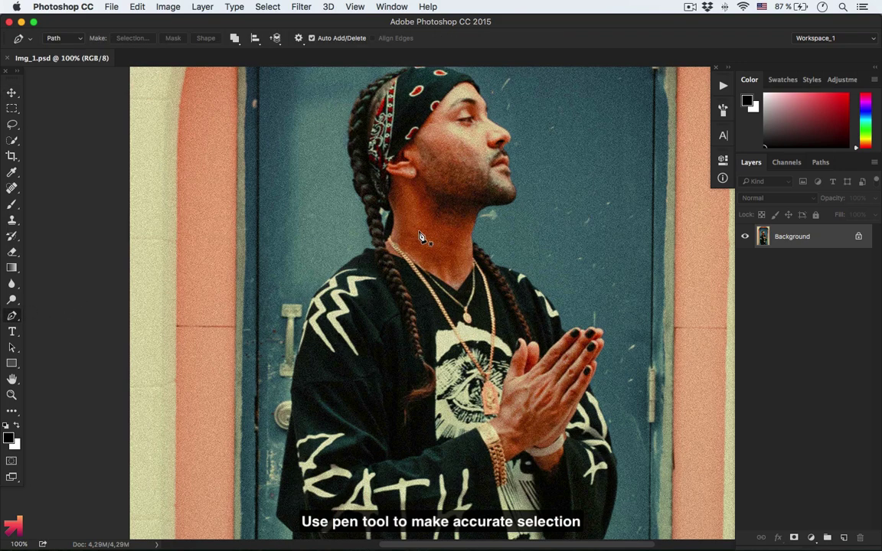
left_click_drag(384, 173, 402, 153)
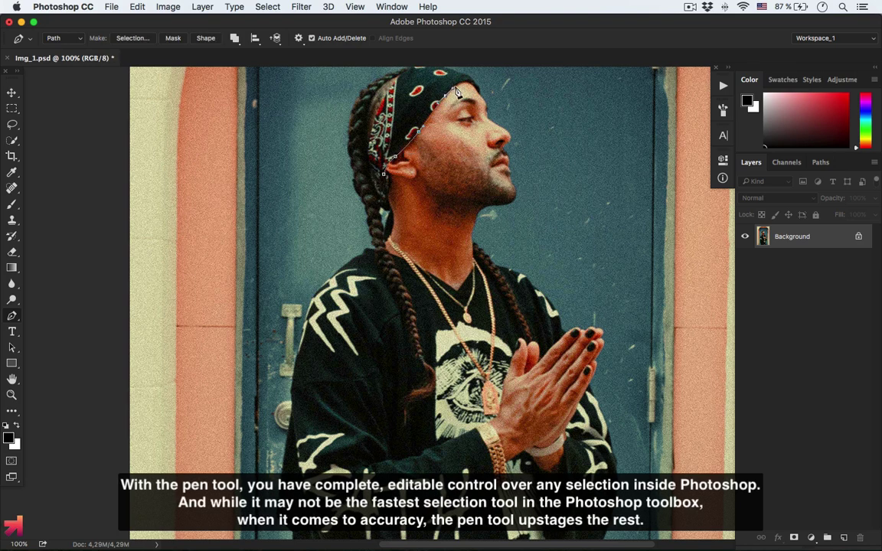
scroll(448, 101, "up", 3)
left_click_drag(407, 184, 417, 184)
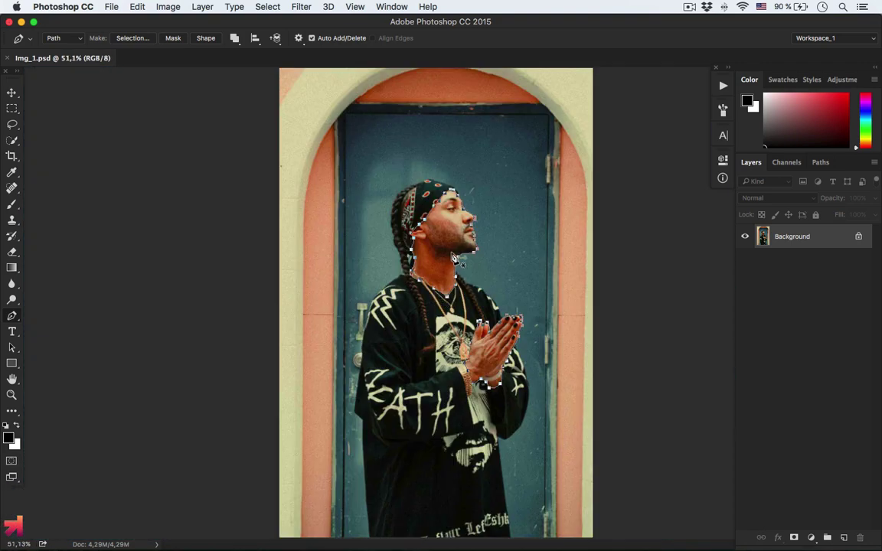
- Convert the traced path into a selection and add an empty Layer 1
right_click(454, 257)
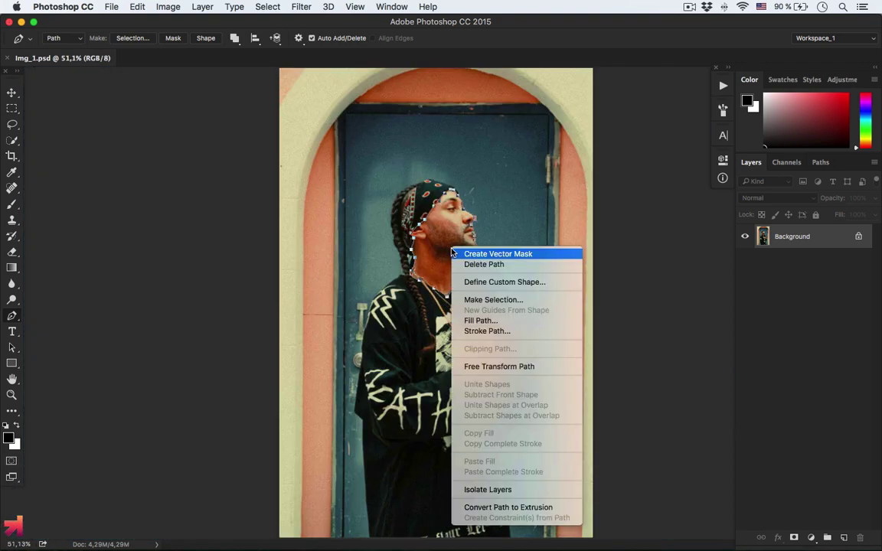
left_click(464, 297)
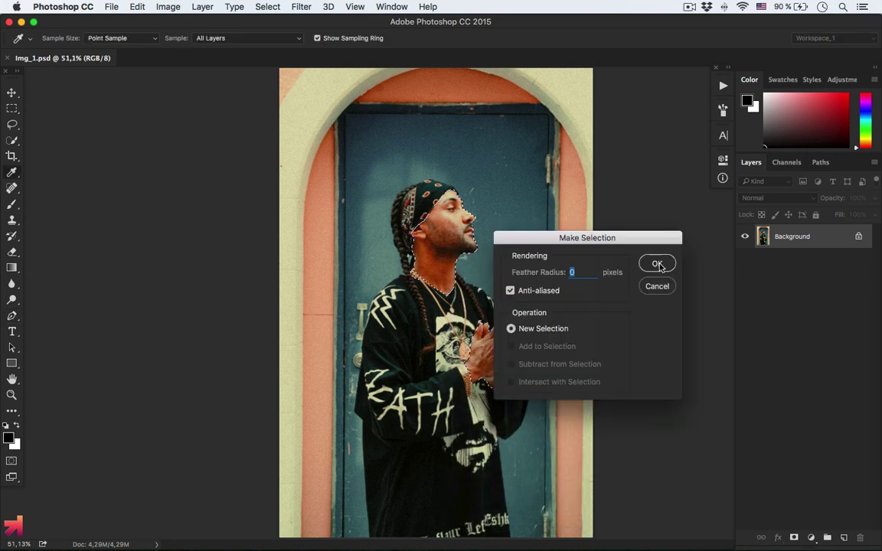
left_click(658, 266)
left_click(845, 539)
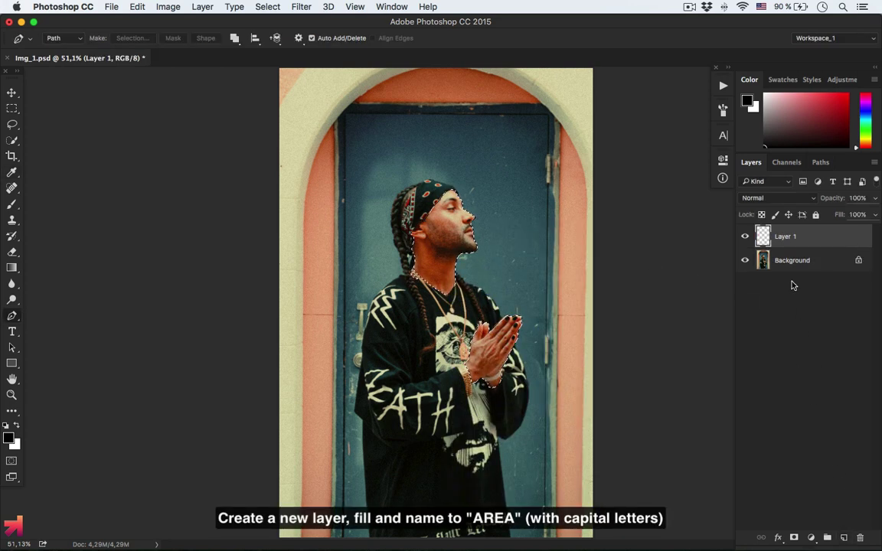
- Rename Layer 1 to AREA
double_click(785, 237)
type("AREA")
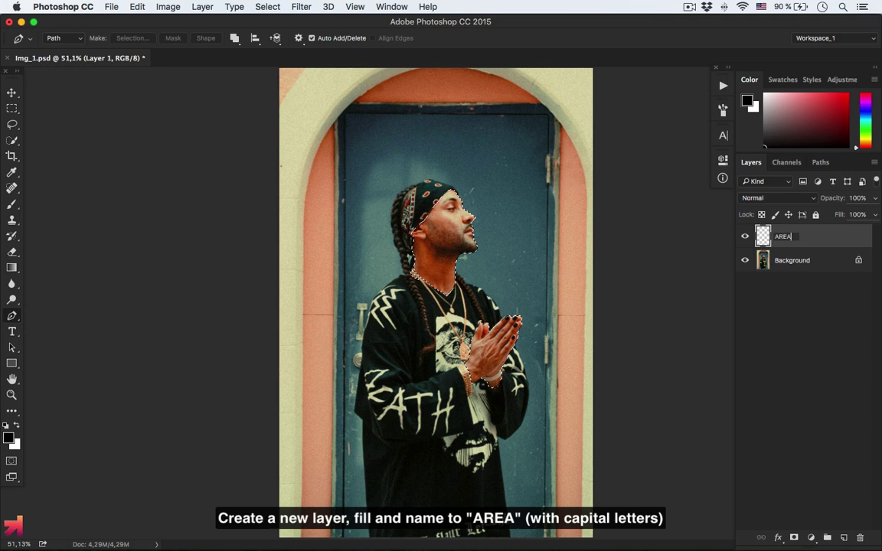
key("Return")
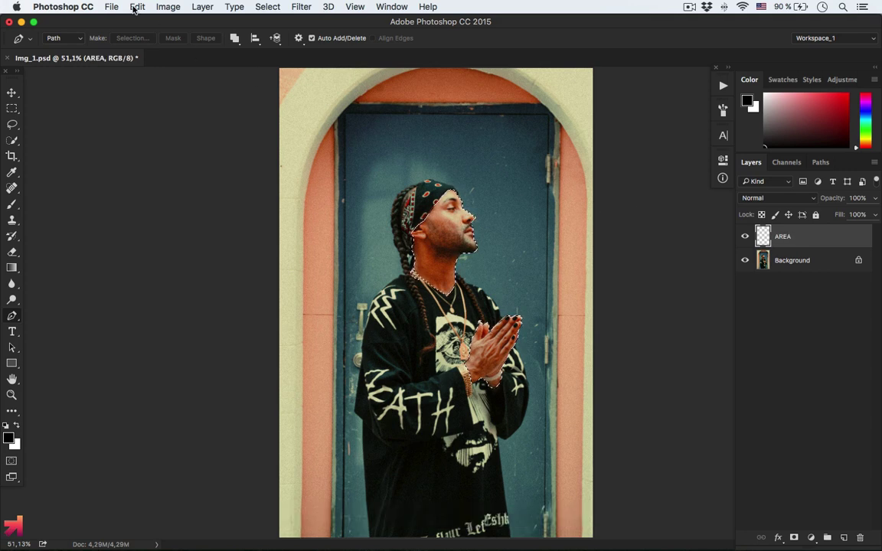
- Fill the selected face and hands with the white background colour, then deselect
left_click(137, 7)
left_click(143, 196)
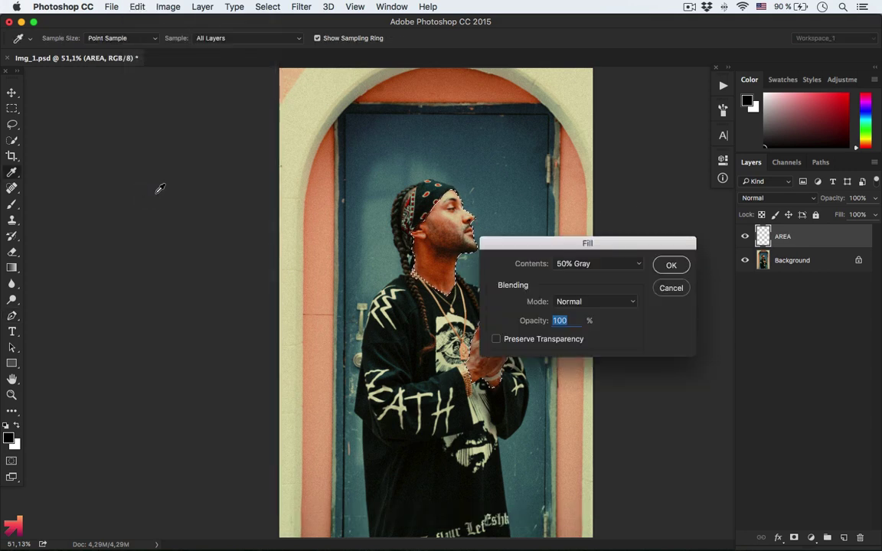
left_click(587, 264)
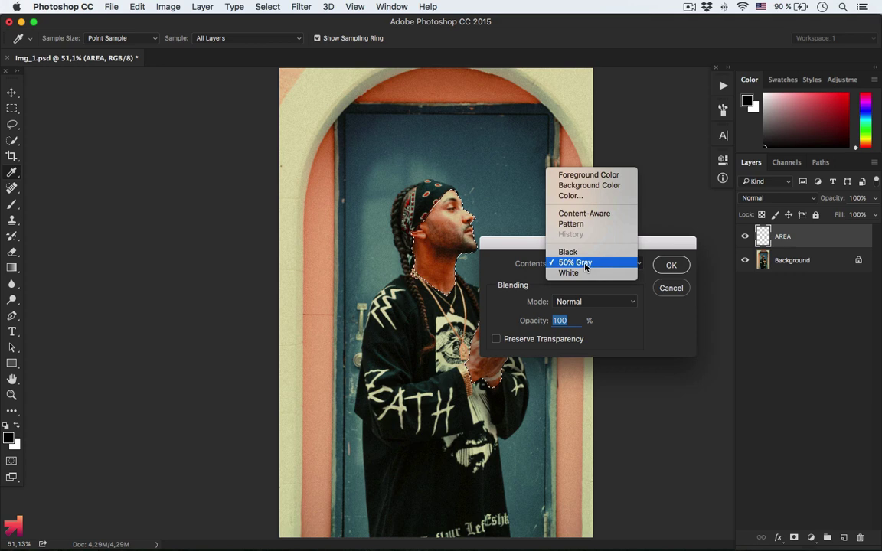
left_click(588, 186)
left_click(671, 265)
key("ctrl+d")
key("p")
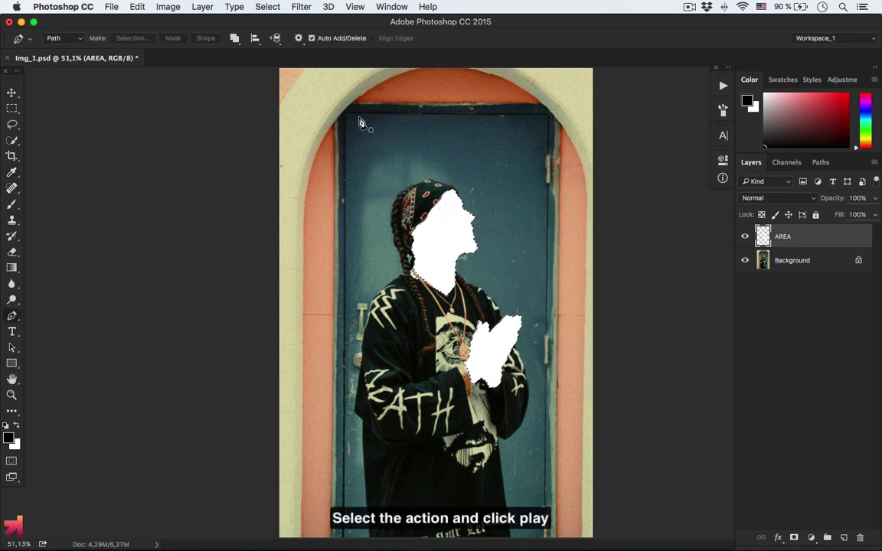
left_click(267, 7)
left_click(272, 34)
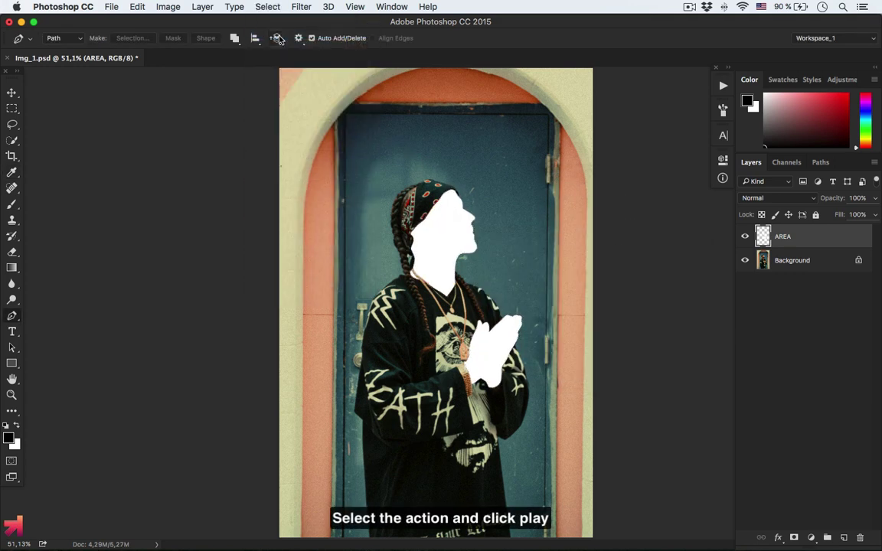
- Play the Grime Action 1500px height action to turn face and hands into gold cartoon skin
left_click(722, 87)
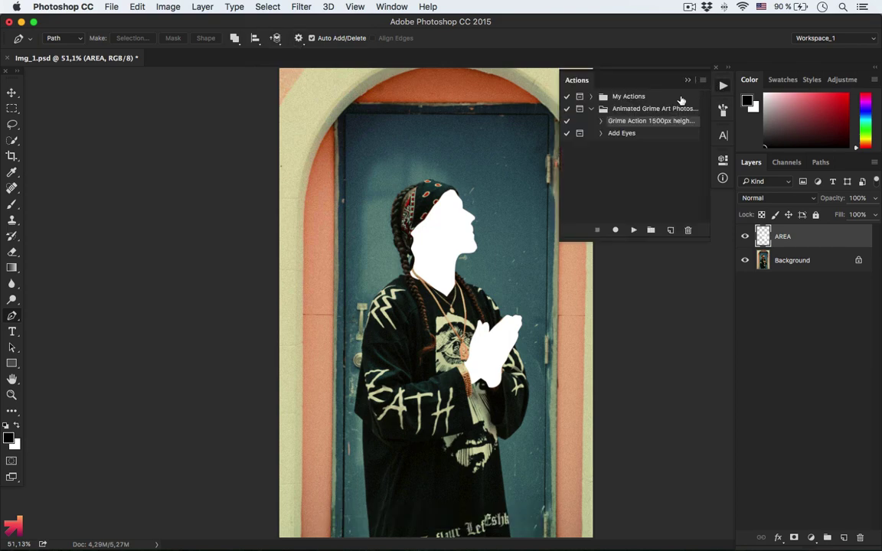
left_click(633, 230)
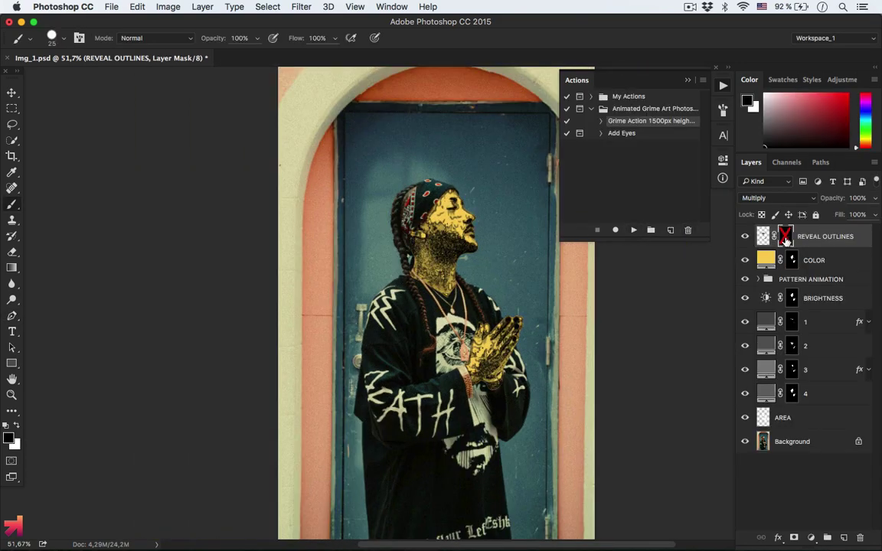
- Set up a 40 px white brush for painting the REVEAL OUTLINES mask
scroll(456, 222, "up", 3)
scroll(457, 222, "up", 1)
scroll(456, 222, "up", 2)
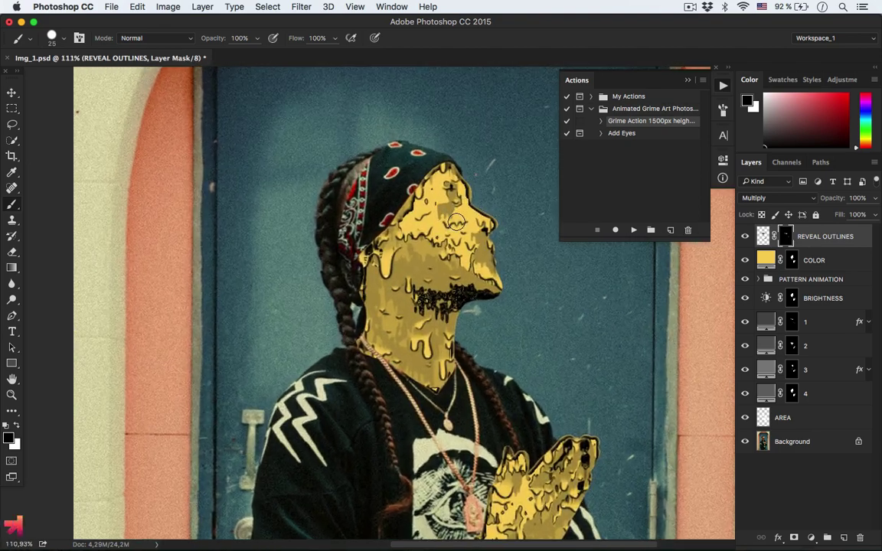
right_click(408, 283)
key("Escape")
key("bracketright")
key("bracketright")
left_click(17, 426)
- Paint the mask over the mouth, beard and praying hands to reveal dark outlines
mouse_move(468, 231)
left_mouse_down()
mouse_move(486, 262)
mouse_move(393, 267)
mouse_move(383, 222)
mouse_move(330, 264)
left_mouse_up()
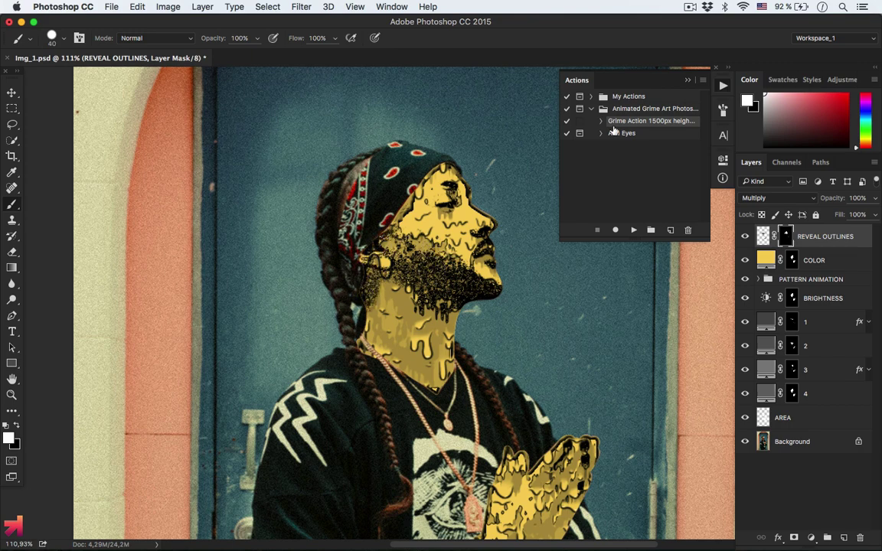
scroll(494, 329, "down", 5)
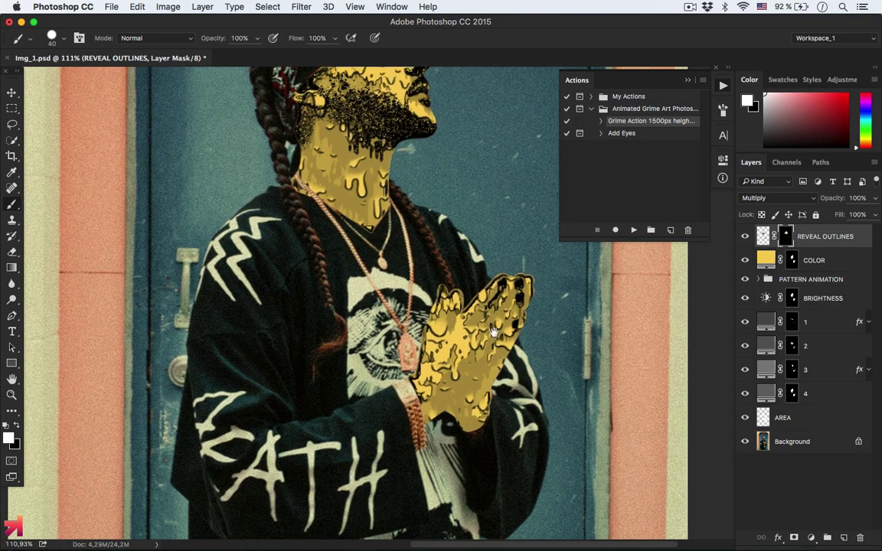
mouse_move(513, 279)
left_mouse_down()
mouse_move(481, 395)
mouse_move(392, 371)
left_mouse_up()
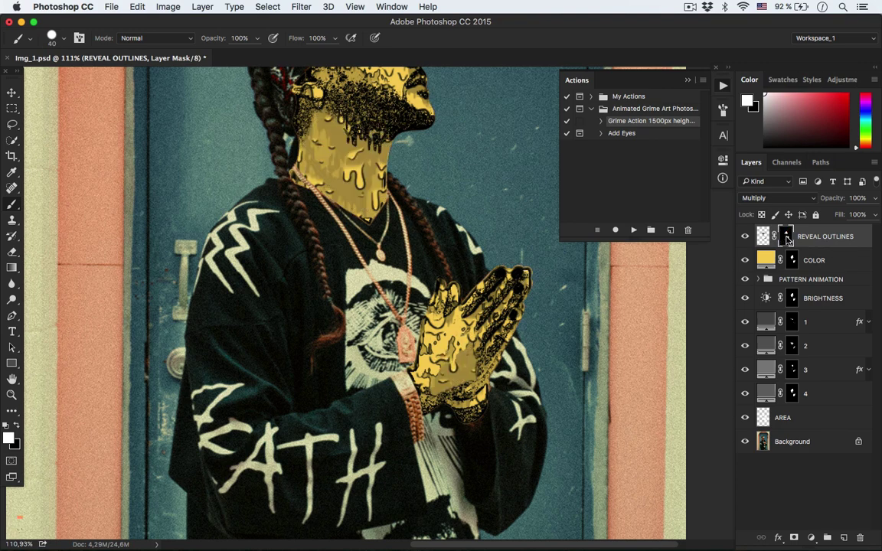
scroll(429, 176, "down", 2)
scroll(386, 149, "down", 3)
left_click_drag(386, 149, 377, 221)
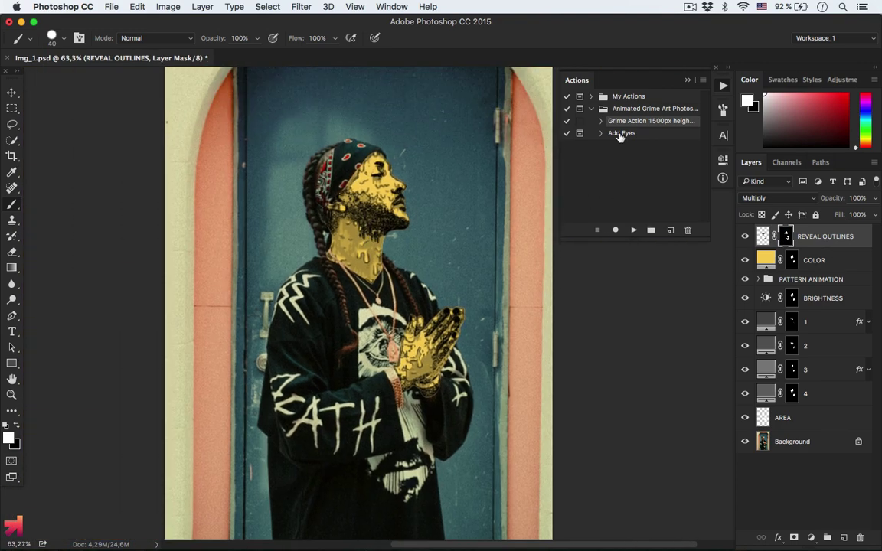
- Play the Add Eyes action and stop at its message to create the Eyes layer
left_click(621, 134)
left_click(633, 230)
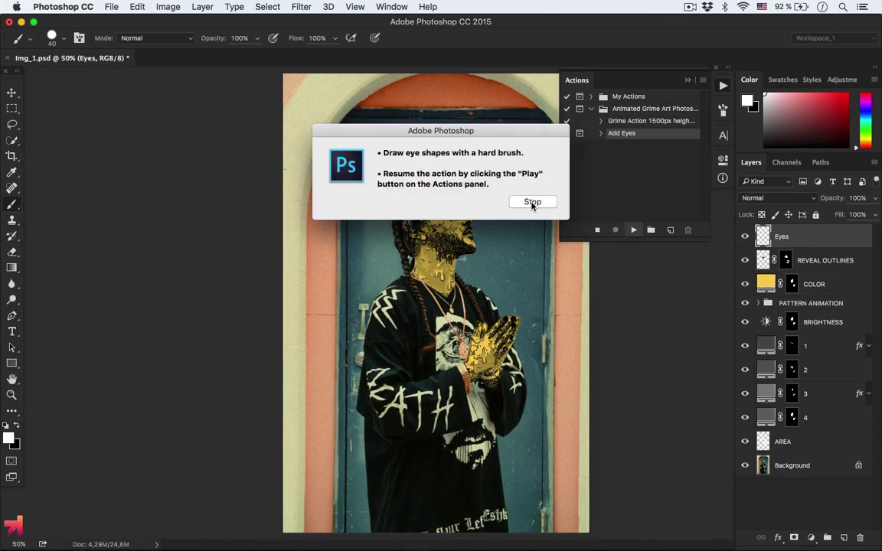
left_click(532, 202)
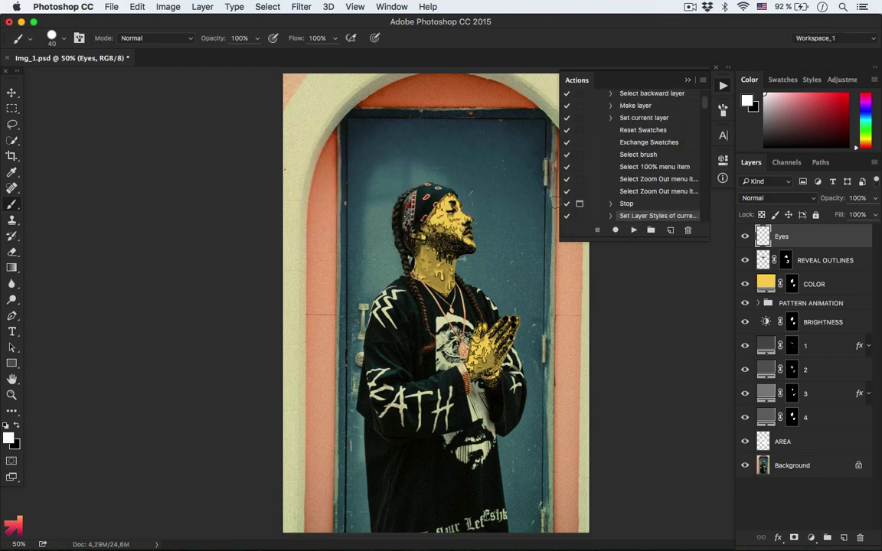
scroll(471, 211, "up", 2)
scroll(471, 210, "up", 1)
scroll(471, 211, "up", 2)
- Paint a white eye shape over the man's eye with a 3 px hard brush
right_click(438, 291)
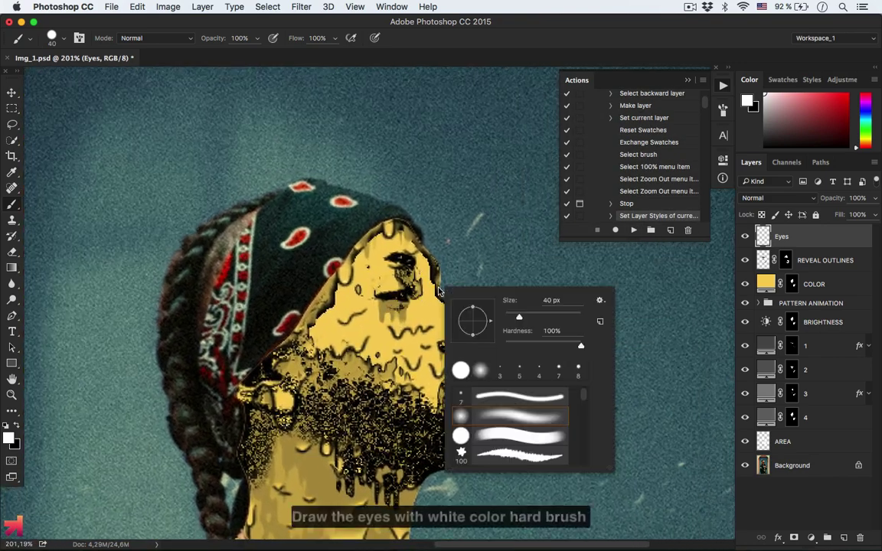
key("Return")
key("bracketleft")
key("bracketleft")
key("bracketleft")
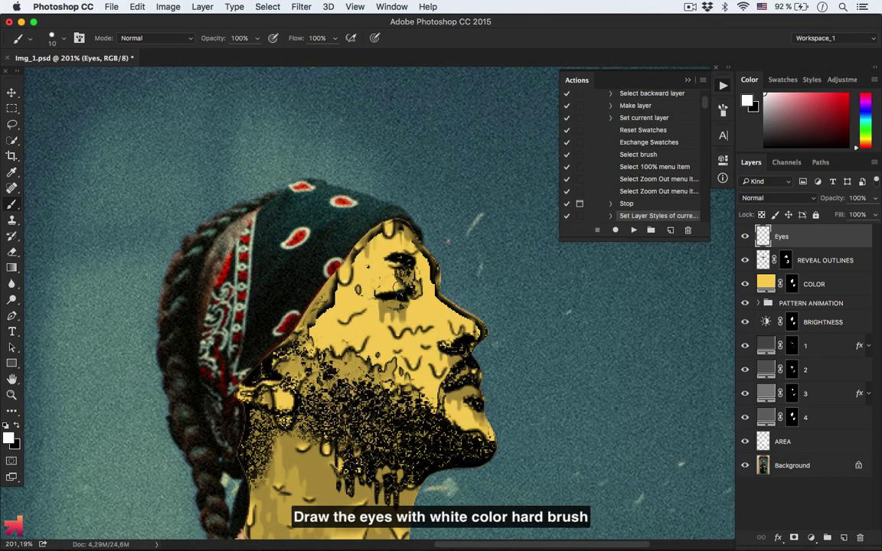
key("bracketleft")
key("bracketleft")
left_click_drag(388, 294, 391, 295)
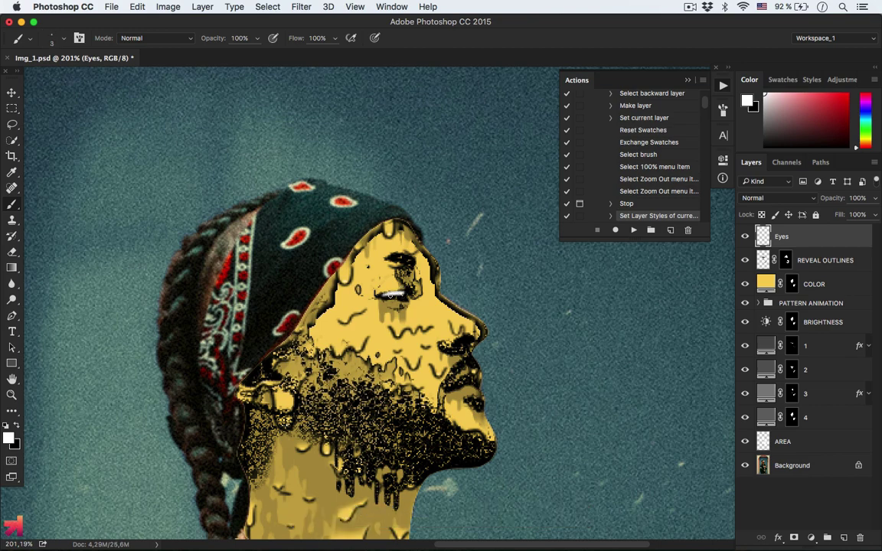
left_click(723, 109)
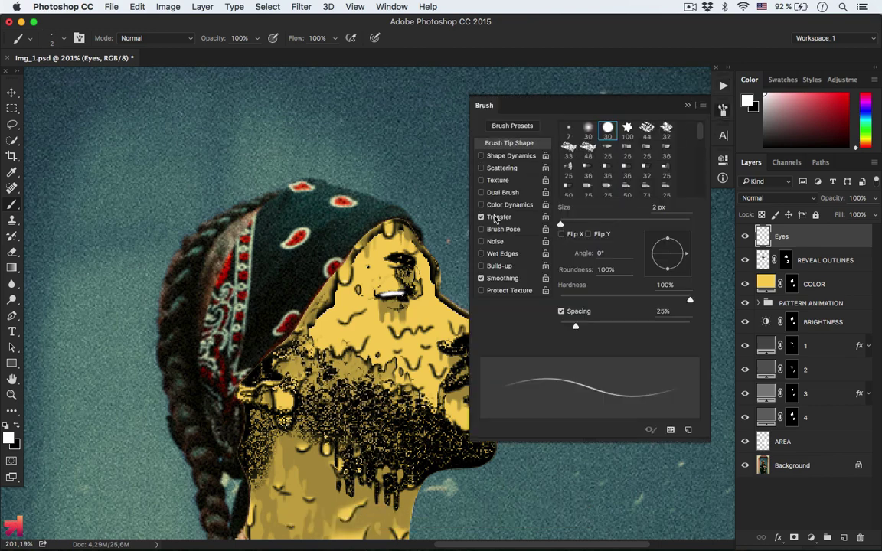
left_click(687, 106)
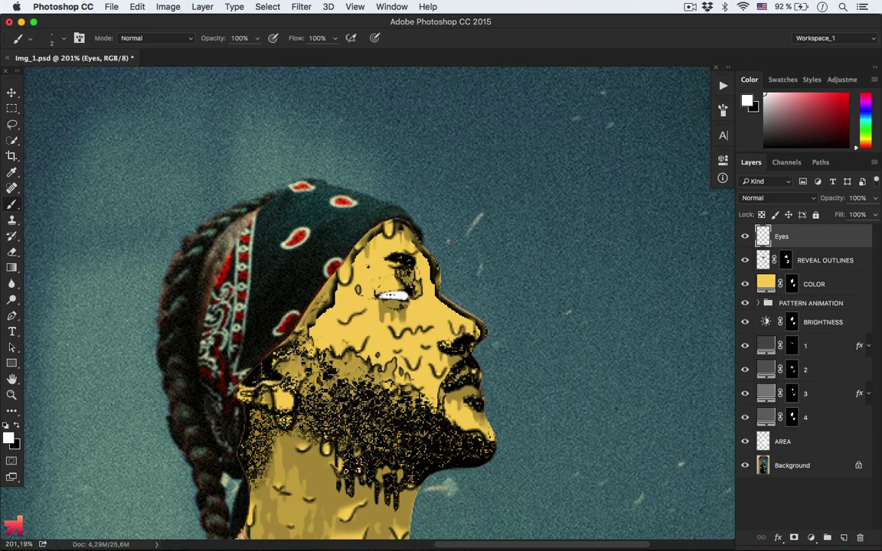
key("bracketright")
- Resume Add Eyes and lower the eye-leak Threshold level to about 92 to finish it
left_click(723, 87)
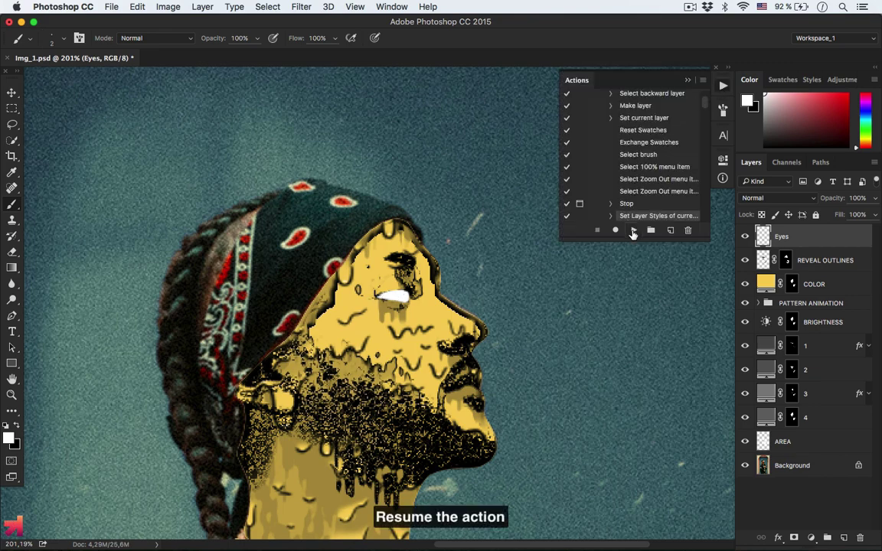
left_click(634, 231)
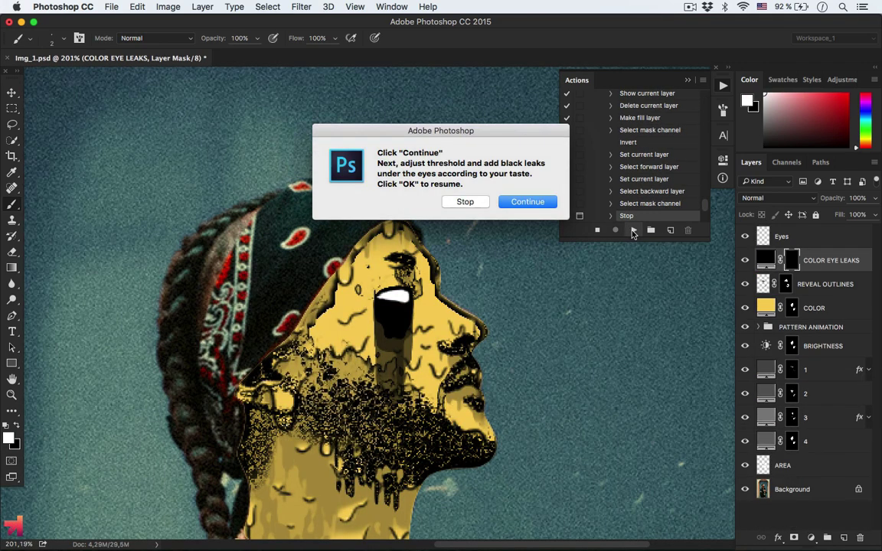
left_click(520, 203)
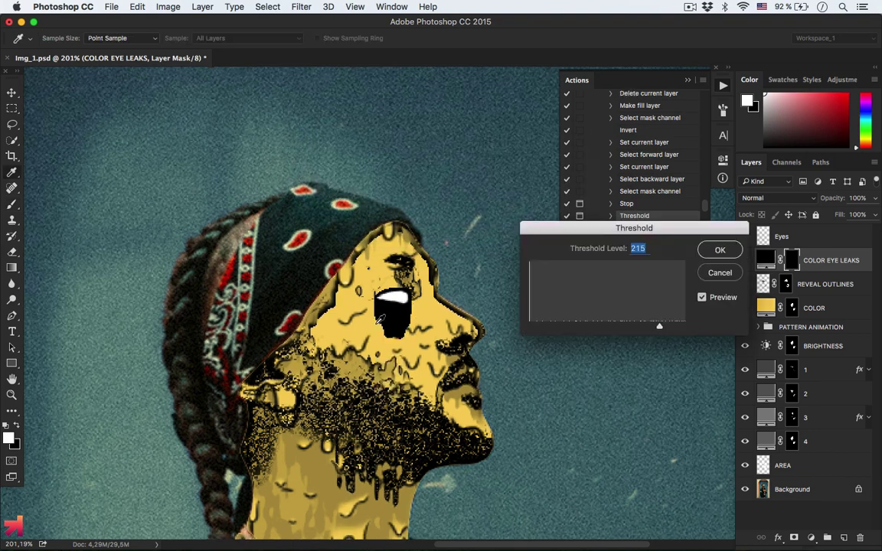
scroll(402, 349, "down", 1)
scroll(403, 349, "down", 1)
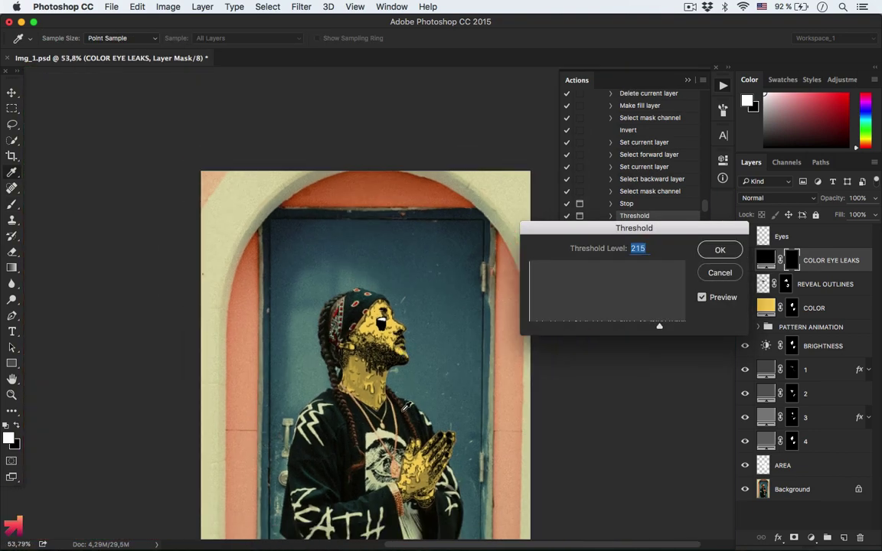
left_click_drag(407, 406, 474, 293)
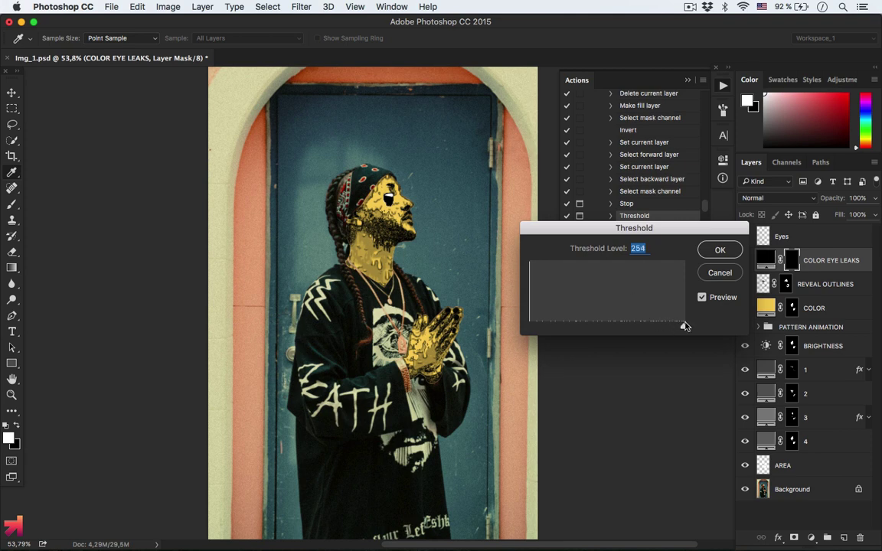
mouse_move(677, 325)
left_mouse_down()
mouse_move(513, 321)
mouse_move(655, 327)
left_mouse_up()
left_click(720, 252)
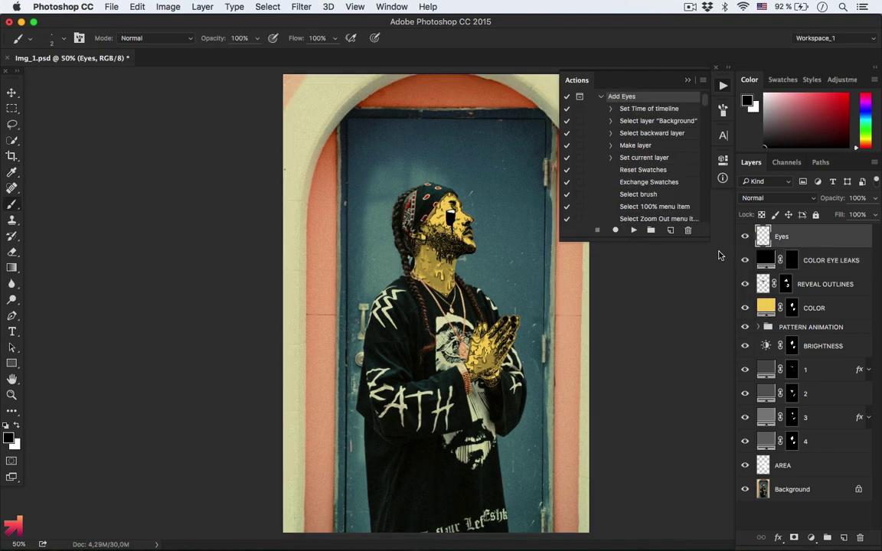
- Select the COLOR fill layer and try orange hues in its Color Picker
left_click(688, 80)
left_click(820, 311)
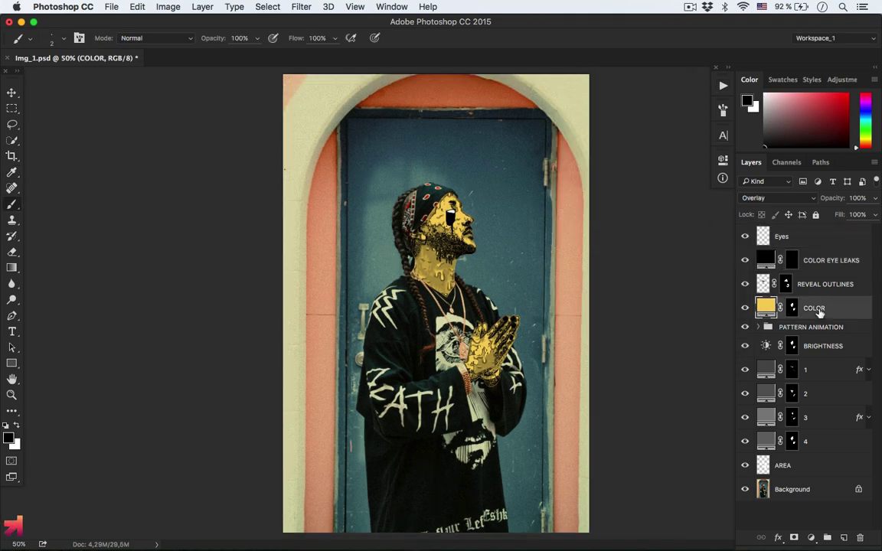
double_click(765, 310)
left_click(407, 83)
left_click(380, 81)
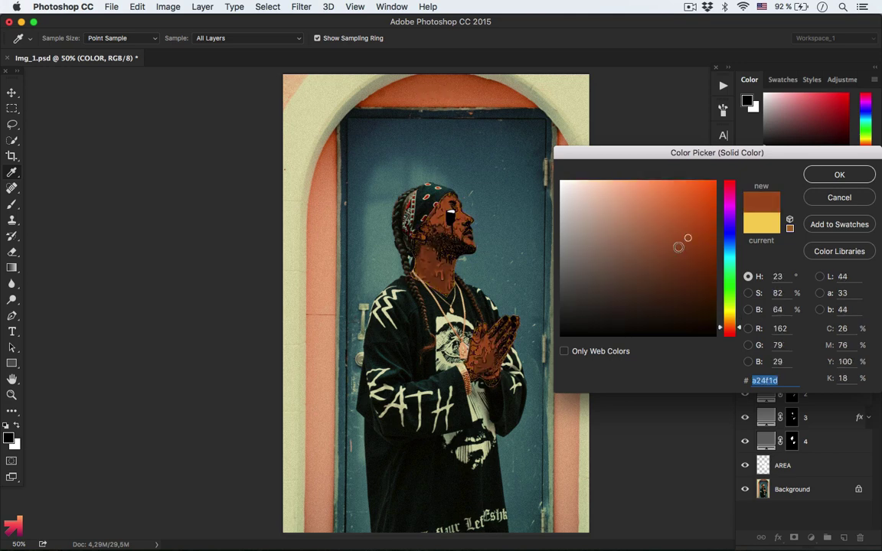
mouse_move(678, 247)
left_mouse_down()
mouse_move(697, 196)
mouse_move(688, 188)
left_mouse_up()
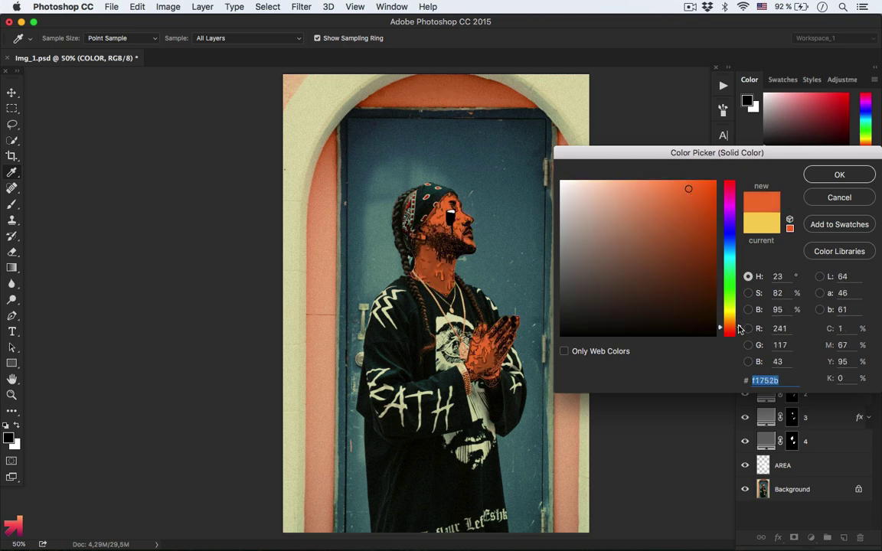
left_click_drag(740, 328, 740, 186)
- Settle on light peach #f5be97 for the COLOR fill and select the BRIGHTNESS layer
left_click(570, 455)
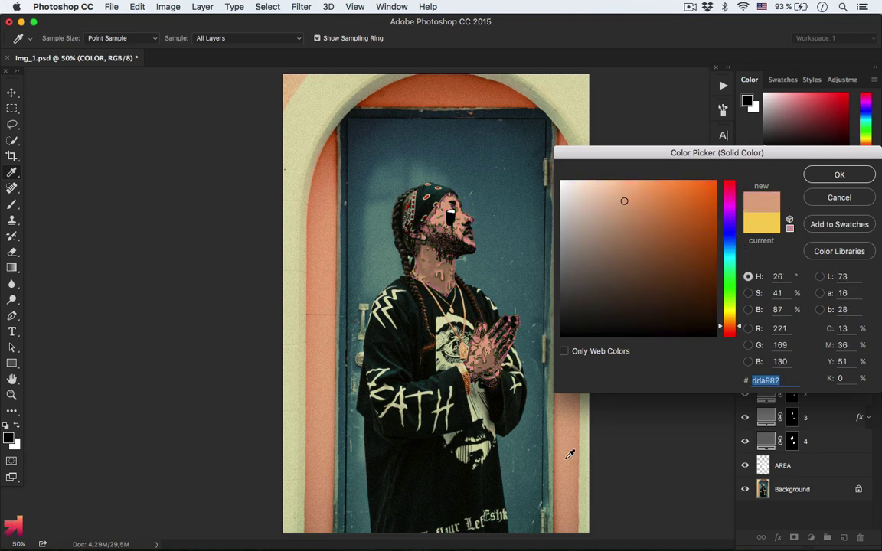
left_click(484, 416)
left_click(405, 324)
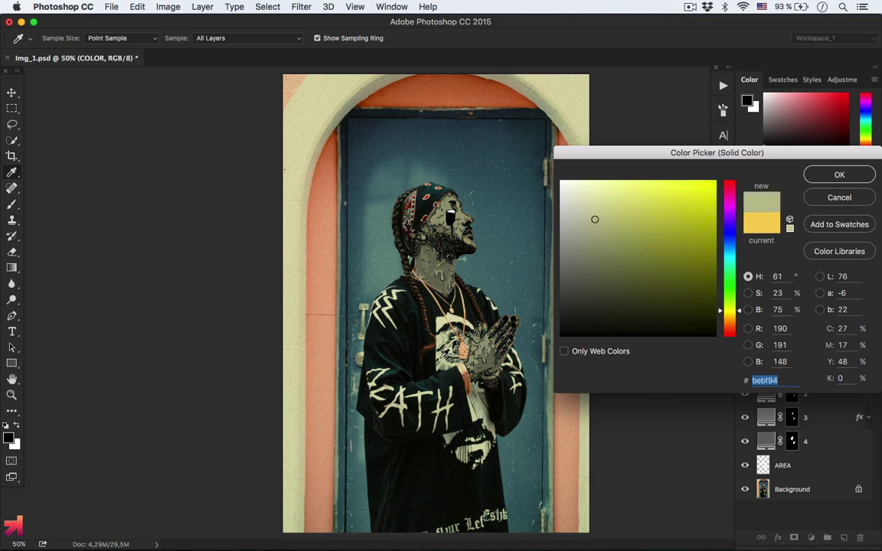
left_click(571, 451)
left_click_drag(623, 198, 621, 186)
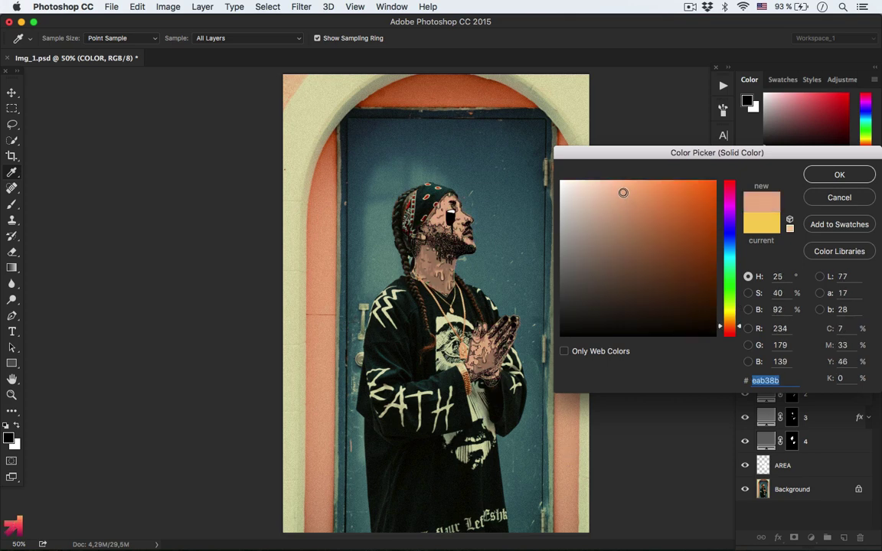
left_click(840, 176)
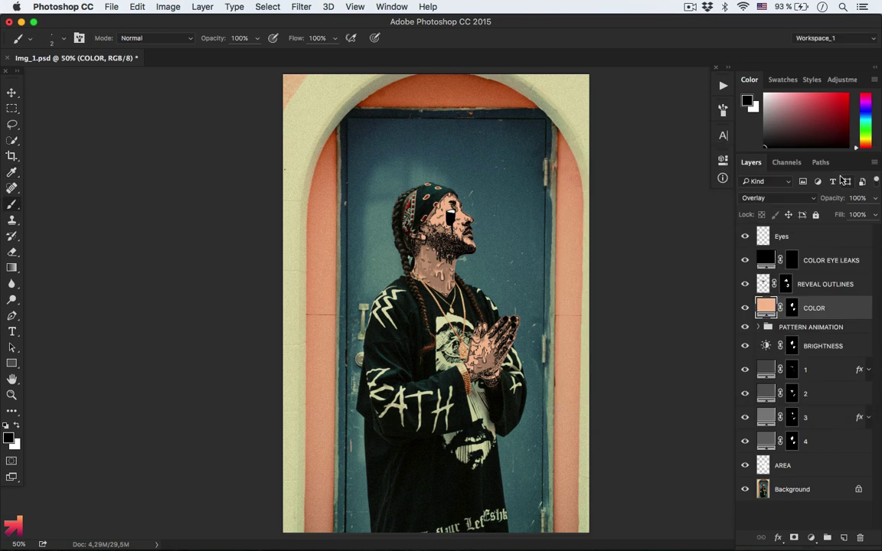
left_click(818, 350)
- Give the BRIGHTNESS adjustment layer brightness 2 and contrast 73 to deepen the shadows
double_click(764, 347)
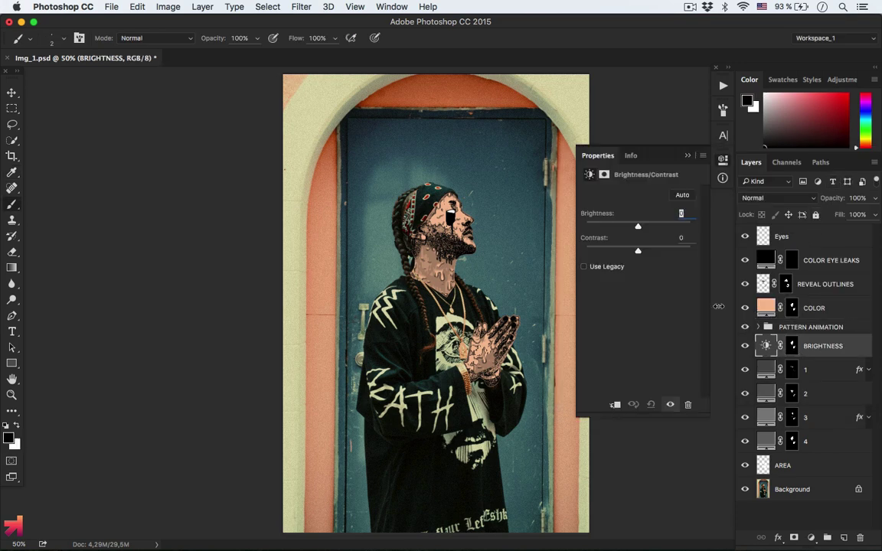
mouse_move(638, 229)
left_mouse_down()
mouse_move(657, 229)
mouse_move(633, 228)
mouse_move(661, 254)
mouse_move(674, 253)
mouse_move(666, 254)
left_mouse_up()
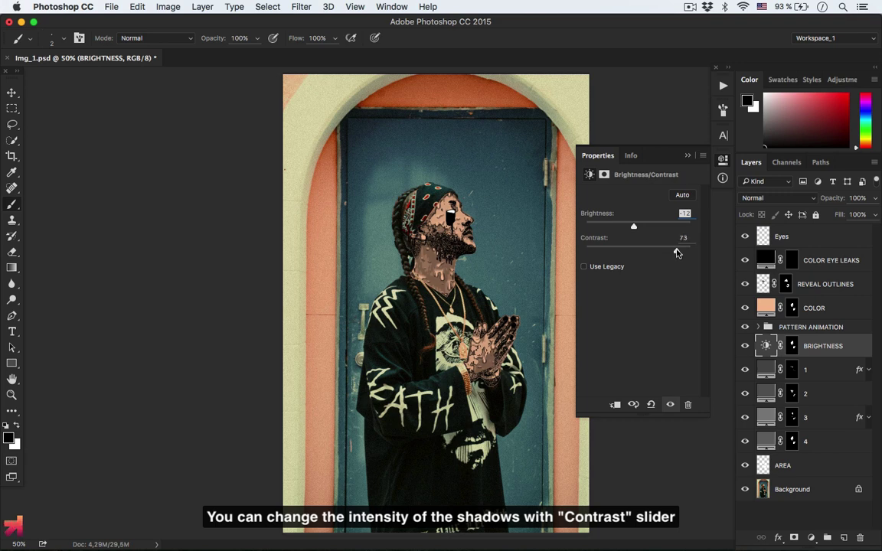
left_click_drag(632, 228, 640, 229)
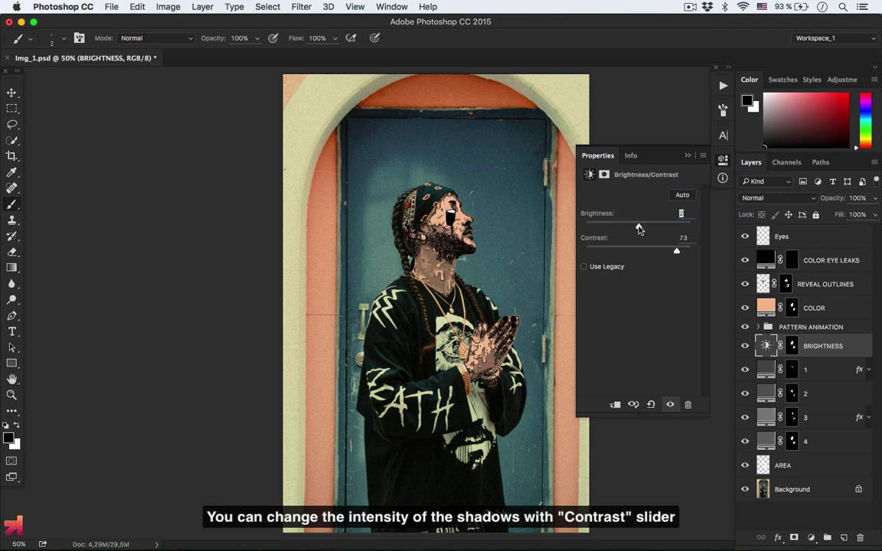
left_click(689, 156)
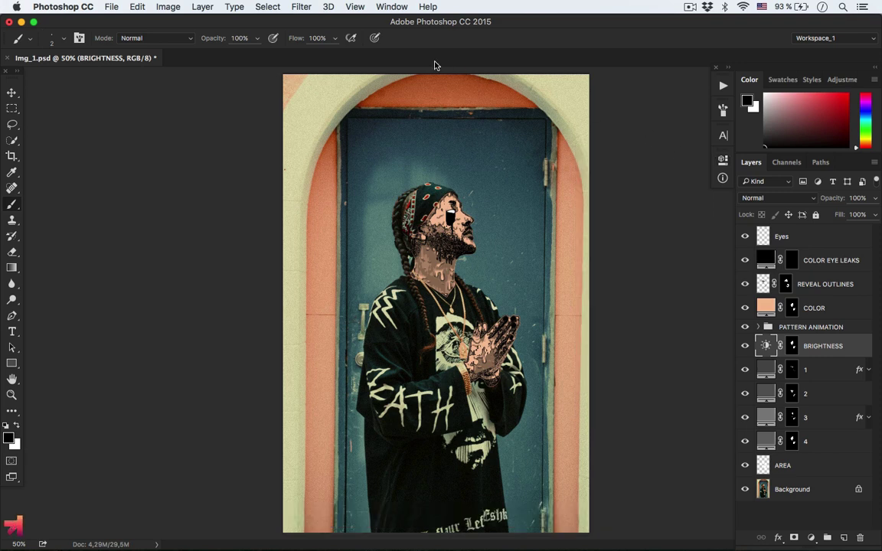
- Show the Timeline panel and play the 11-frame, 15 fps animation, then stop it
left_click(390, 7)
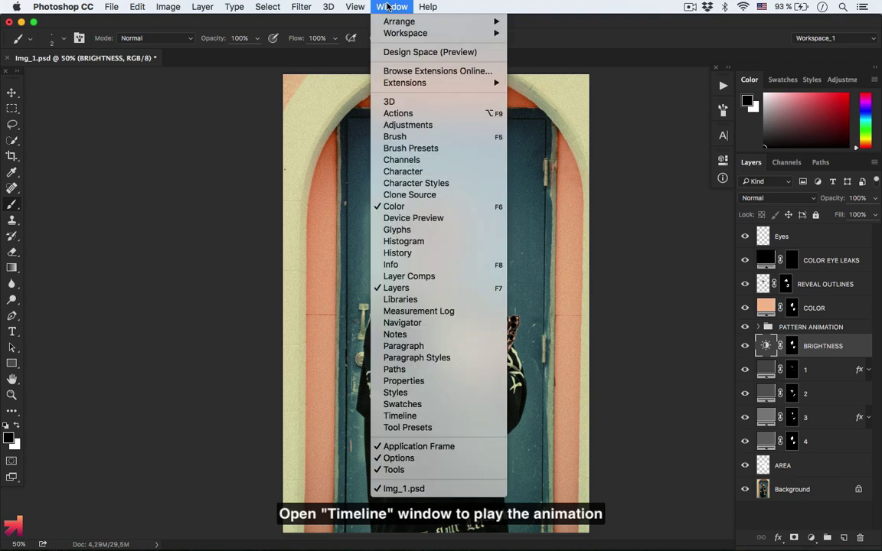
left_click(387, 416)
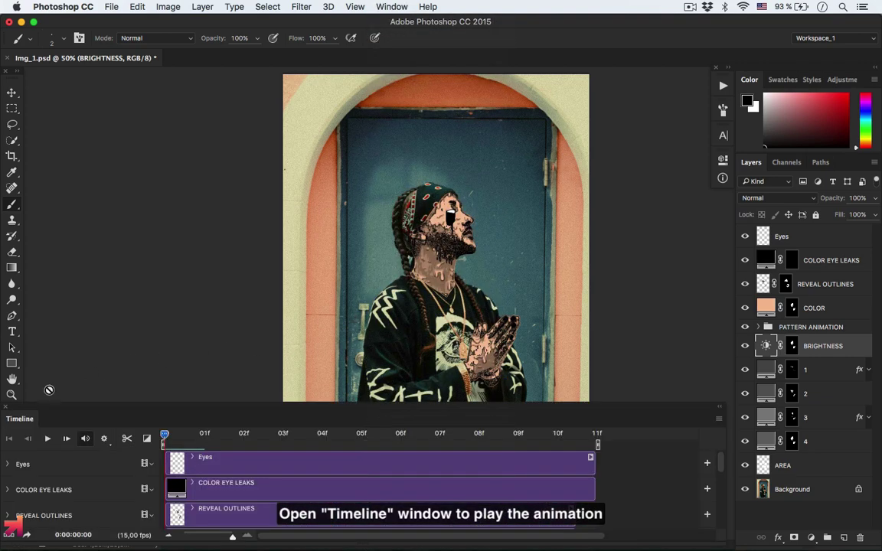
left_click(47, 440)
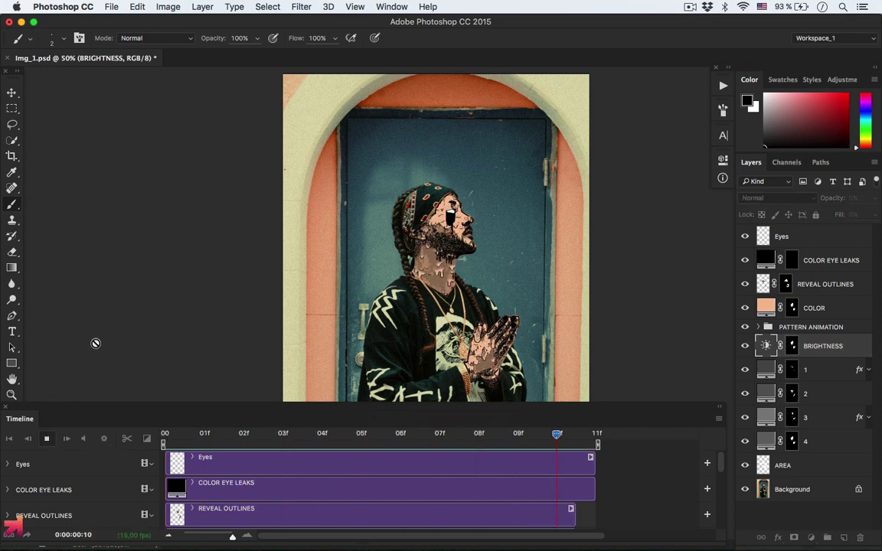
left_click(47, 439)
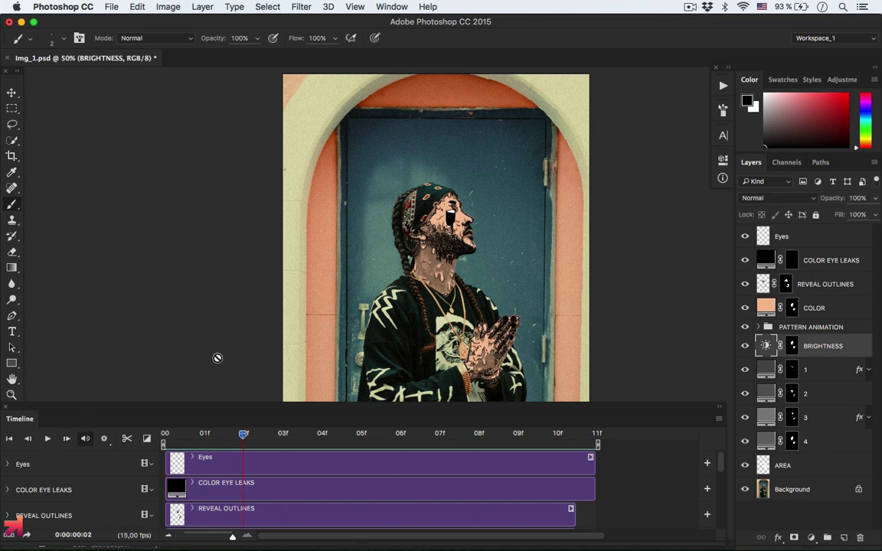
scroll(245, 354, "up", 1)
- In Save for Web (Legacy), set a 400×600 size, the GIF 128 Dithered preset and Adaptive colour reduction
left_click(111, 6)
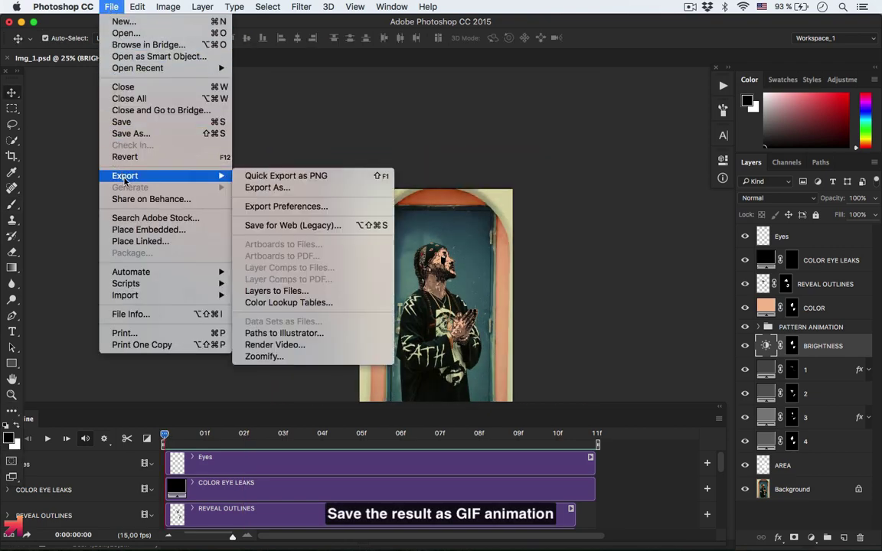
left_click(275, 225)
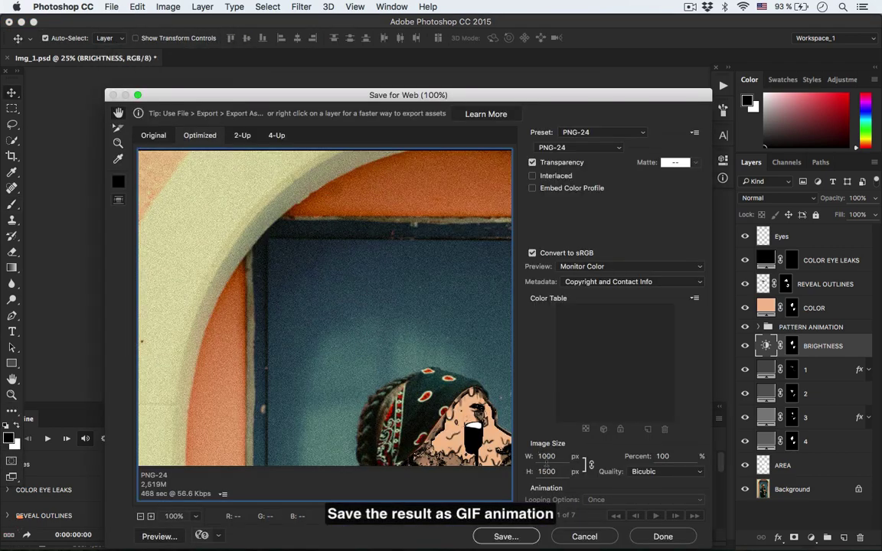
type("600")
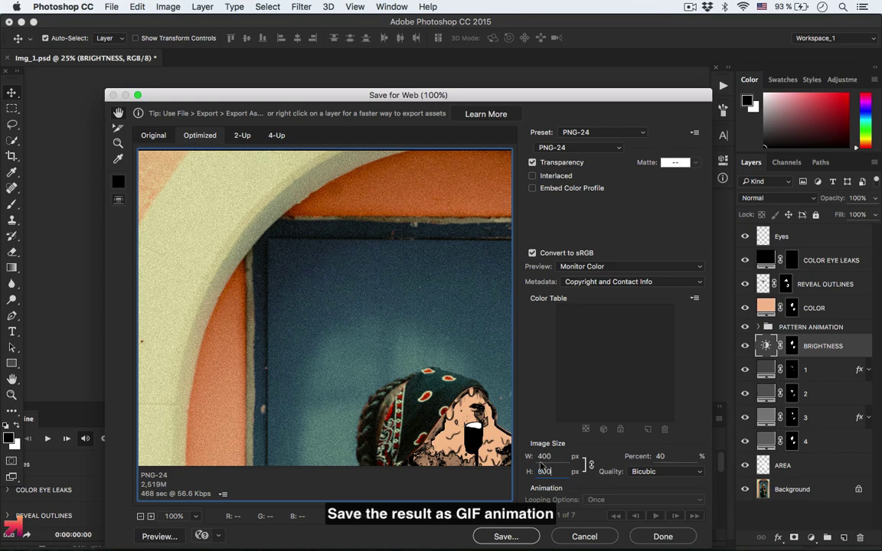
left_click(553, 455)
left_click(592, 132)
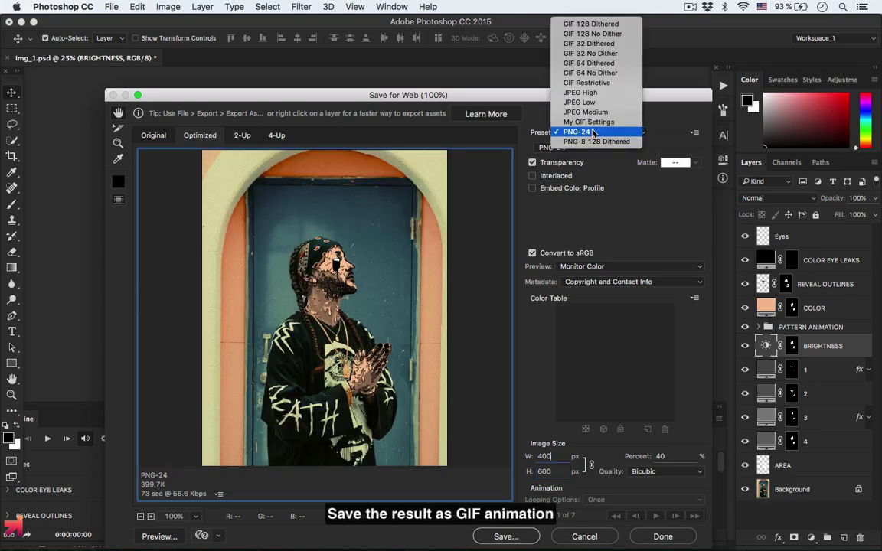
left_click(599, 26)
left_click(559, 163)
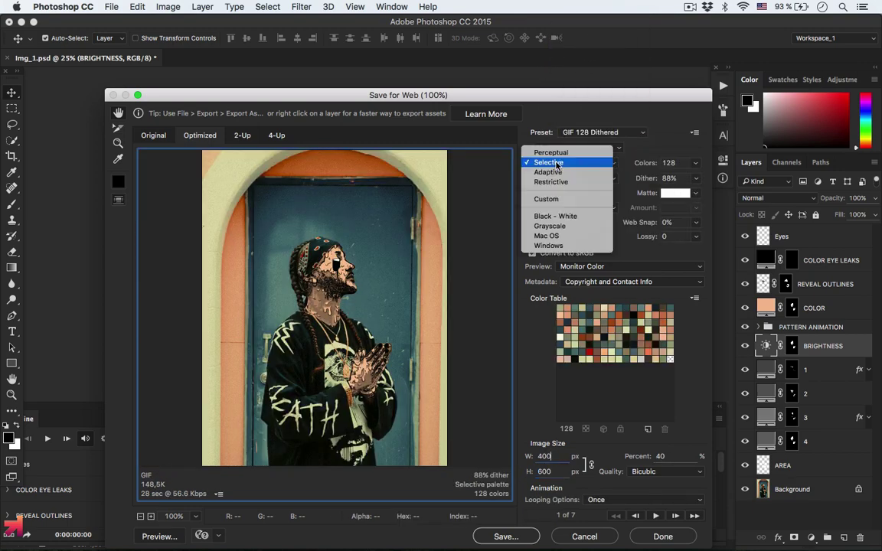
left_click(558, 171)
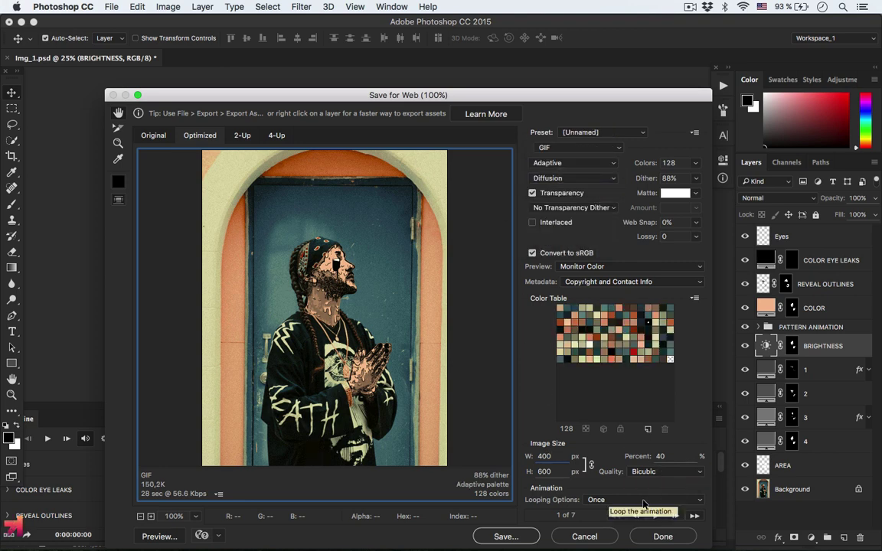